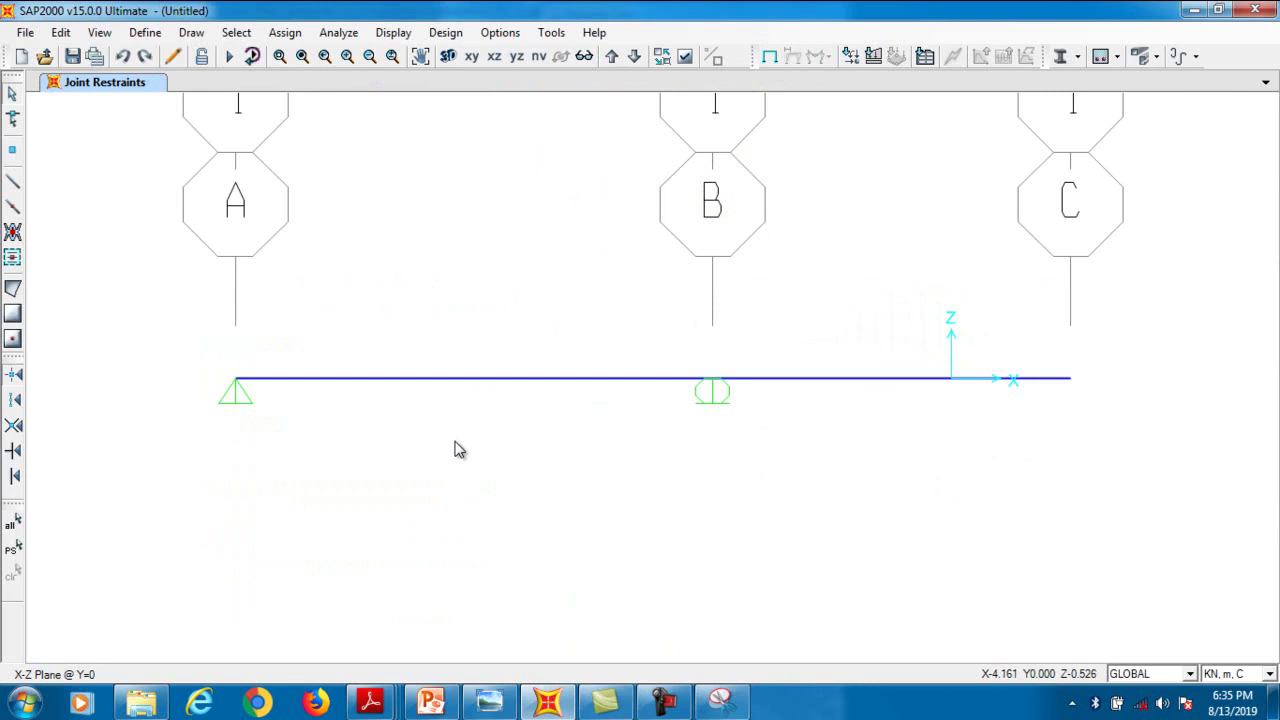
Begin a distributed load assignment on span AB and set the DEAD load pattern's self weight multiplier to 0
left_click(458, 378)
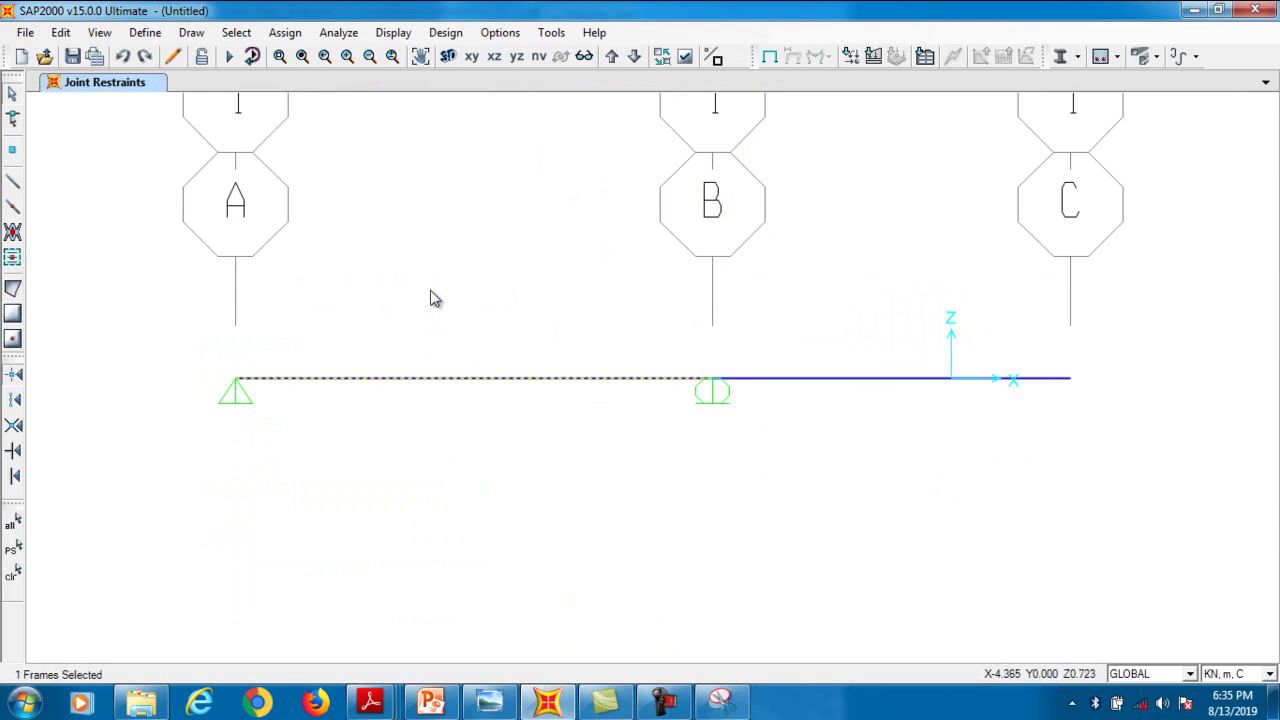
left_click(285, 32)
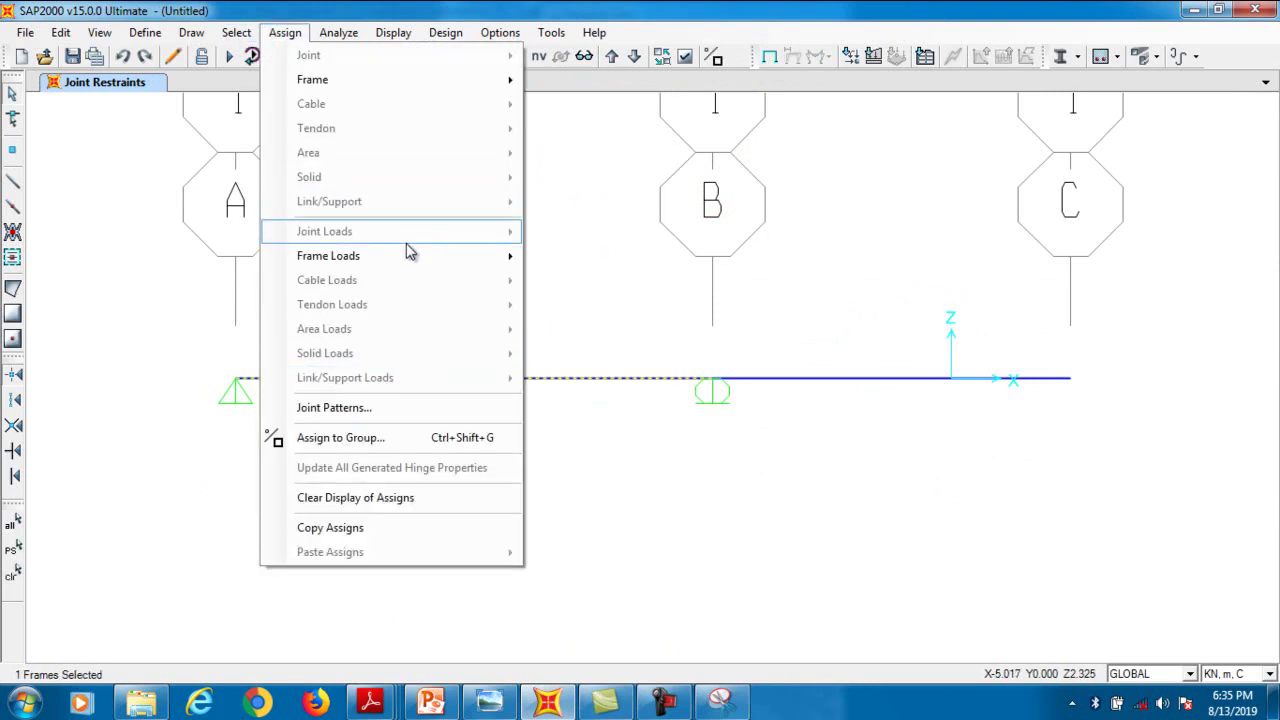
left_click(604, 318)
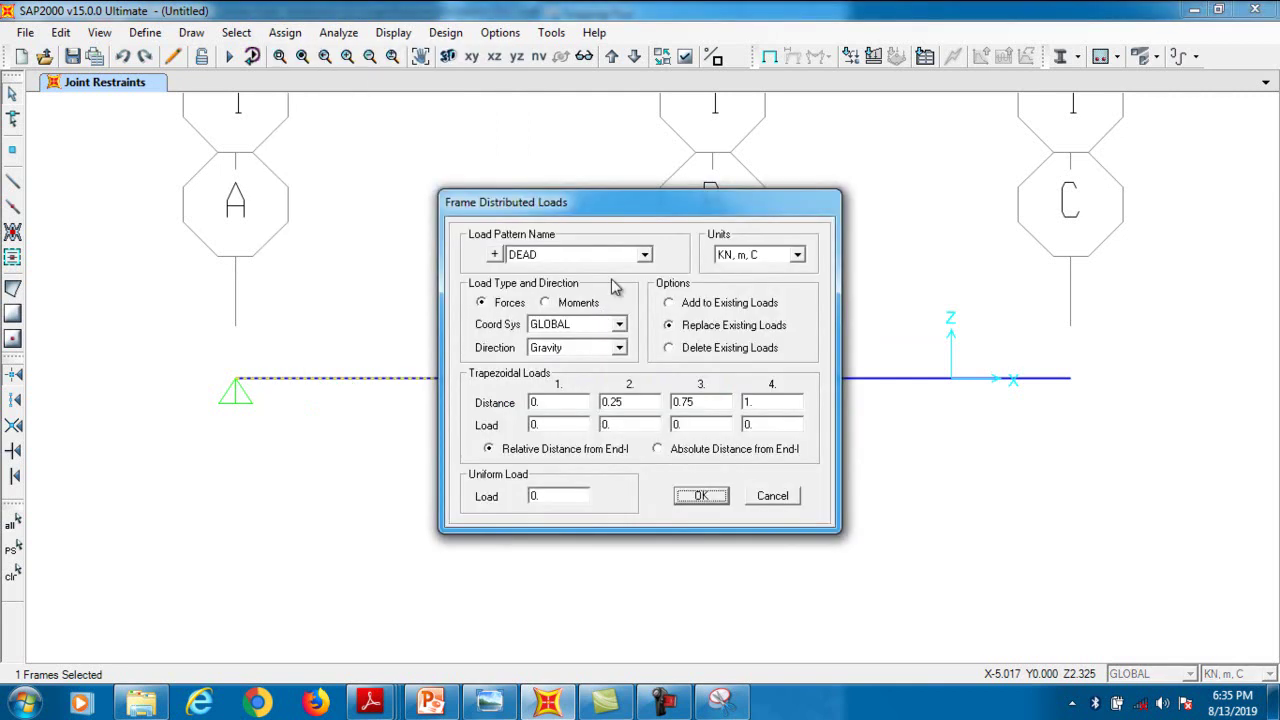
left_click(498, 253)
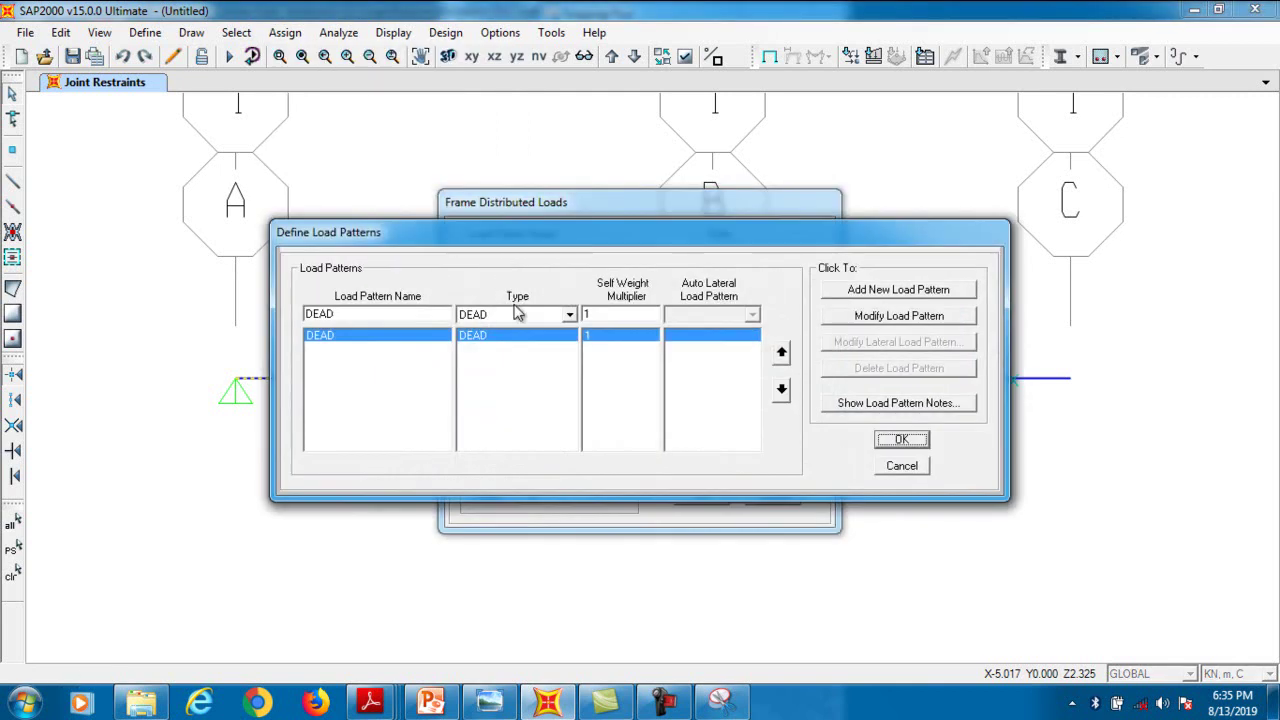
double_click(618, 314)
type("0")
left_click(922, 315)
left_click(918, 440)
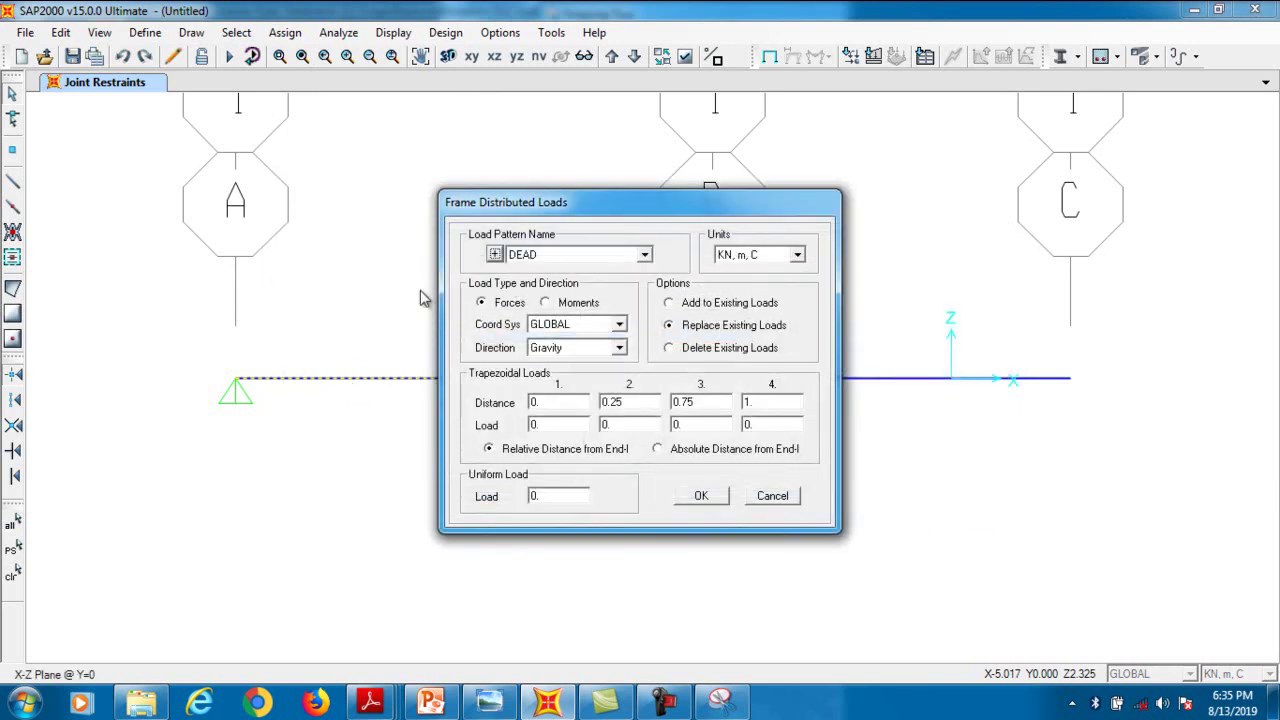
Keep the load direction as Gravity in KN, m, C, add to existing loads, and use absolute distances from End-I
left_click(587, 352)
left_click(592, 355)
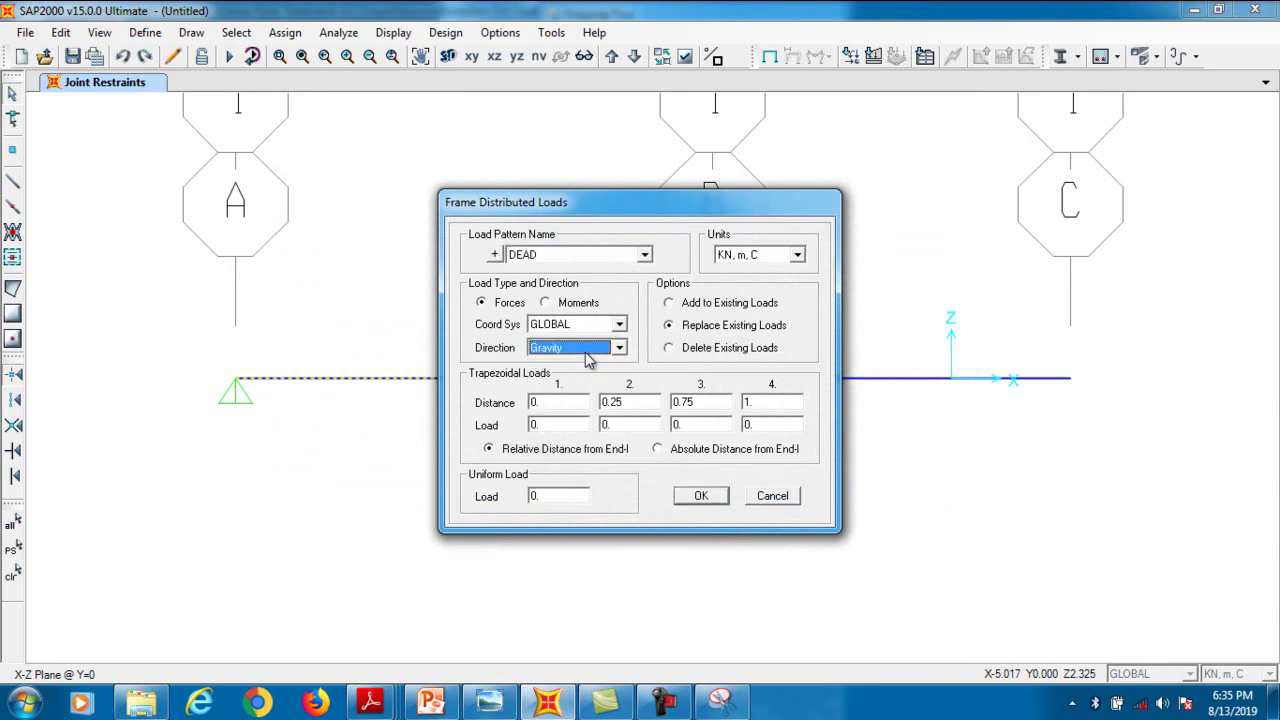
left_click(716, 303)
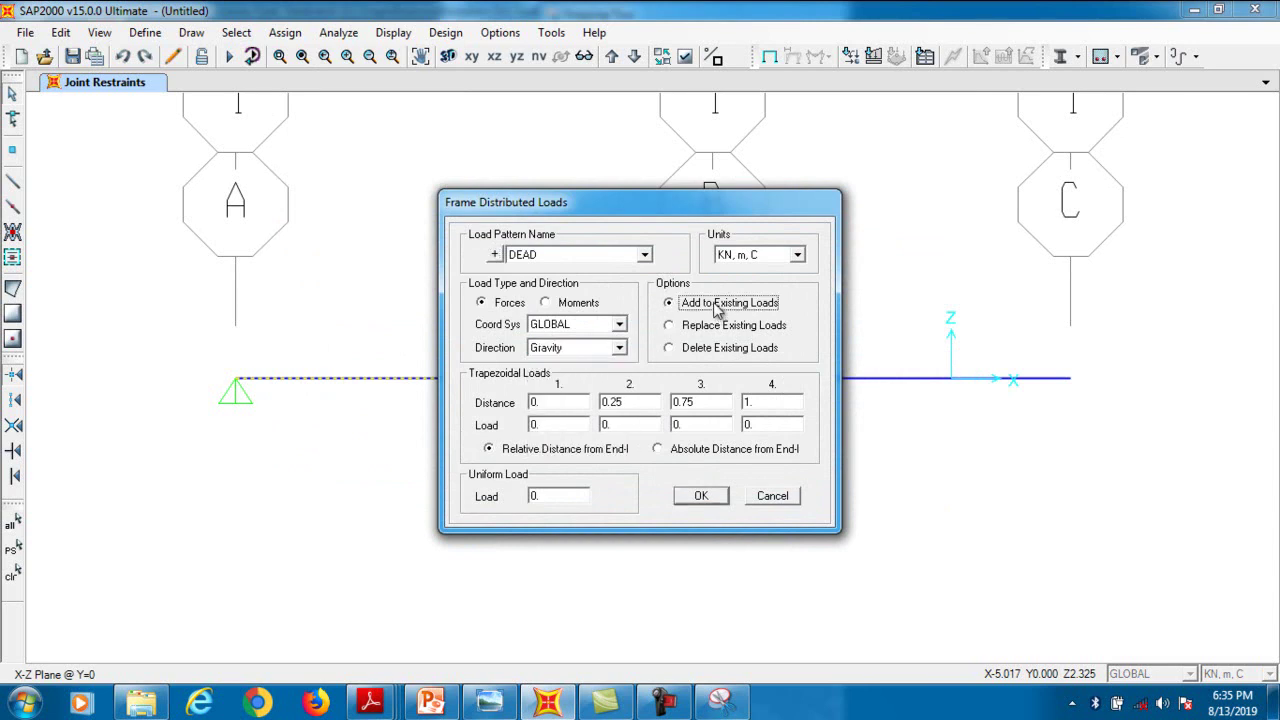
left_click(797, 256)
left_click(797, 258)
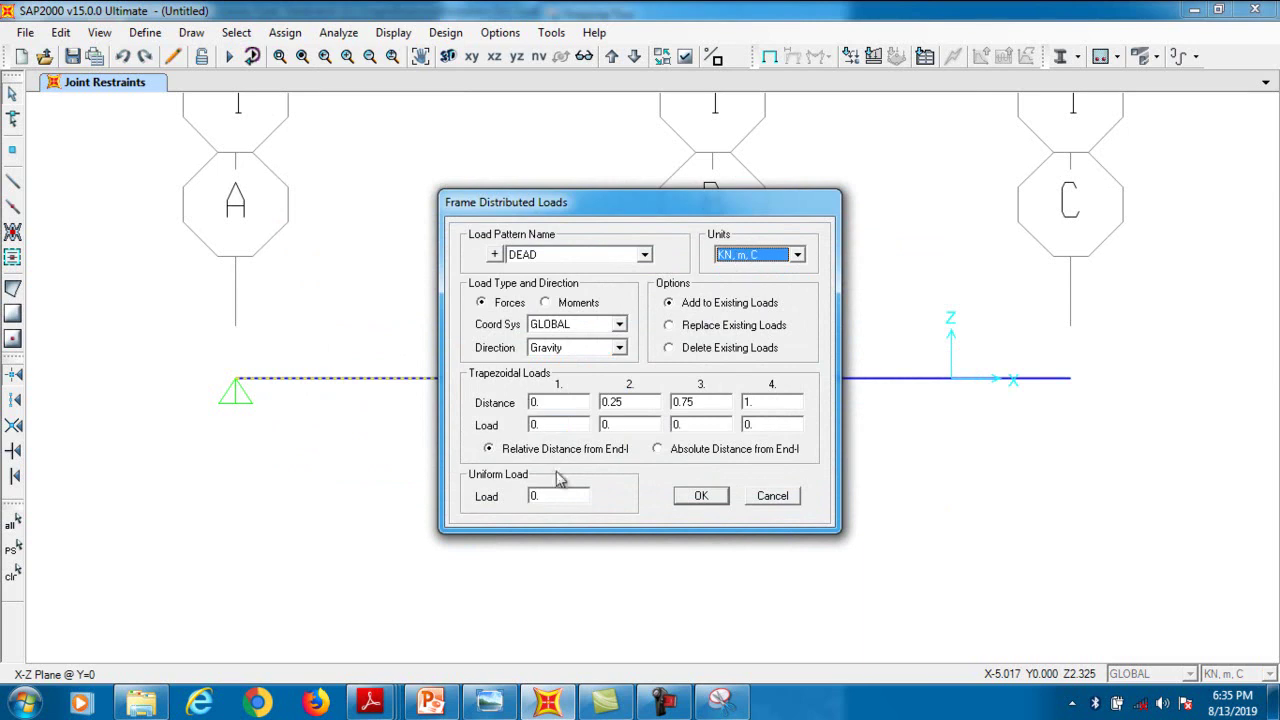
left_click(709, 449)
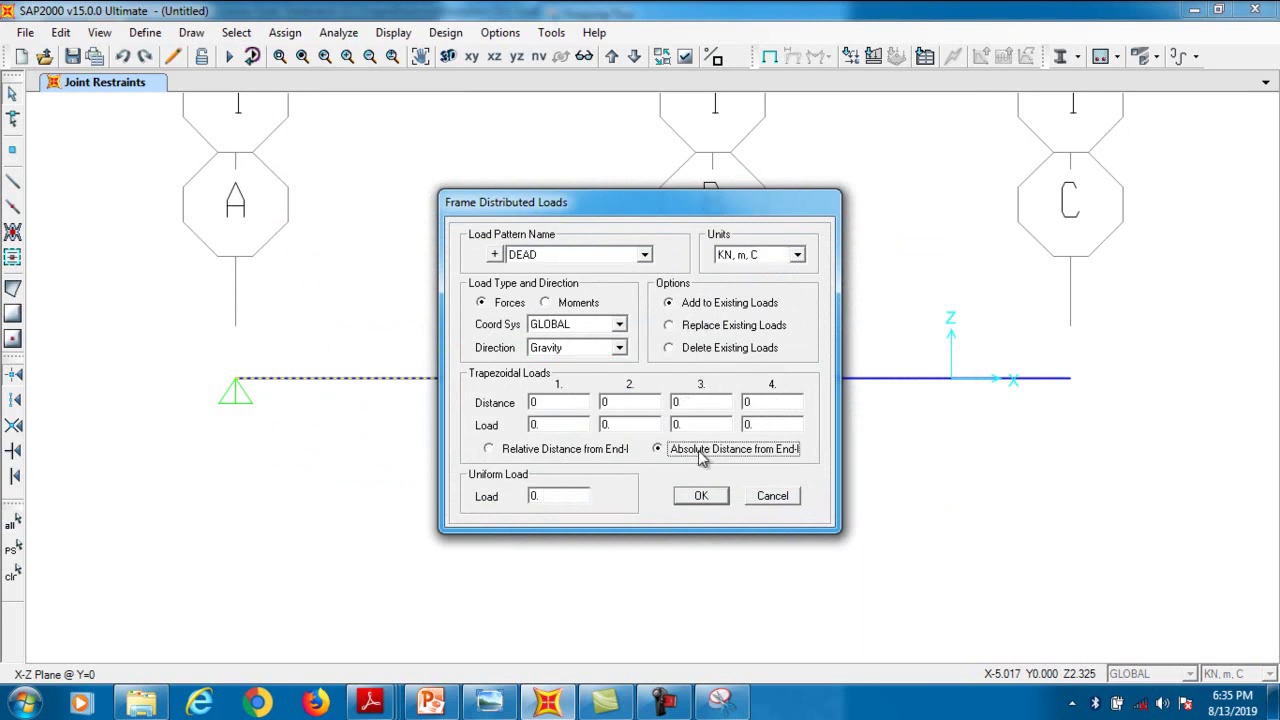
Apply a triangular load to span AB rising from 0 at distance 0 to 8 at 3 m, with 0 load at the third point, 3 m
left_click(550, 405)
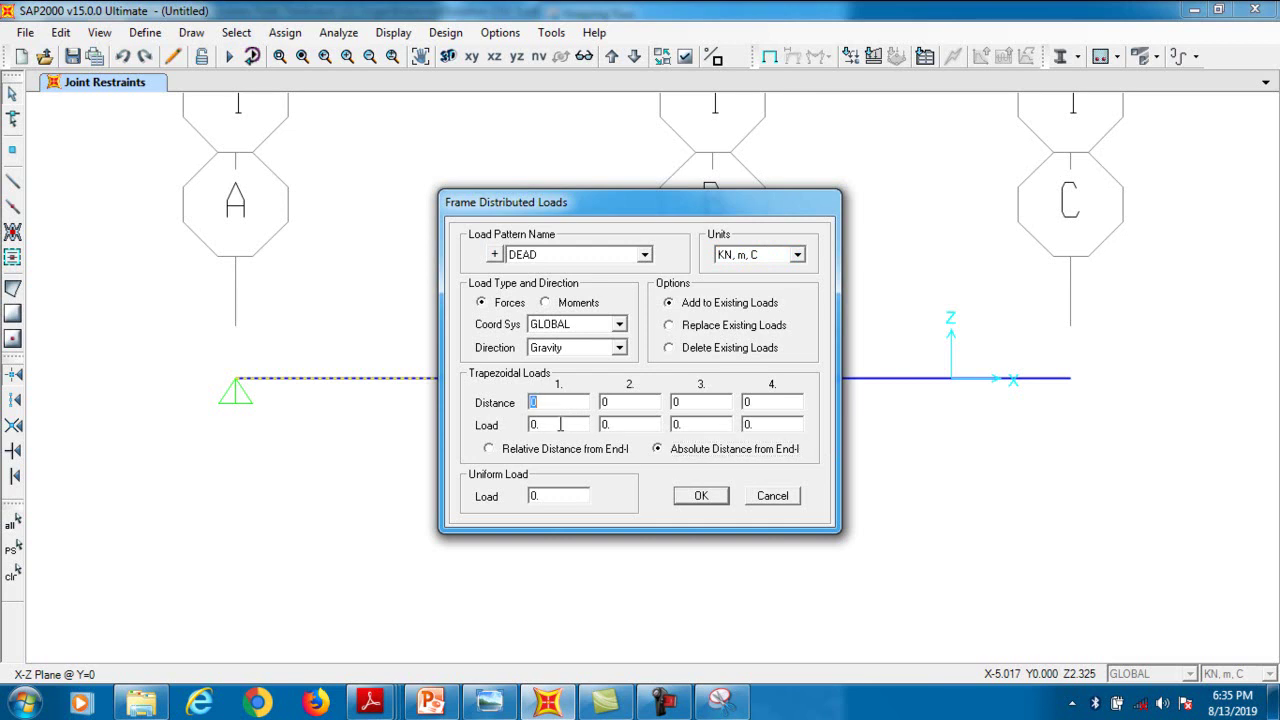
left_click(619, 405)
type("3")
left_click(616, 428)
type("8")
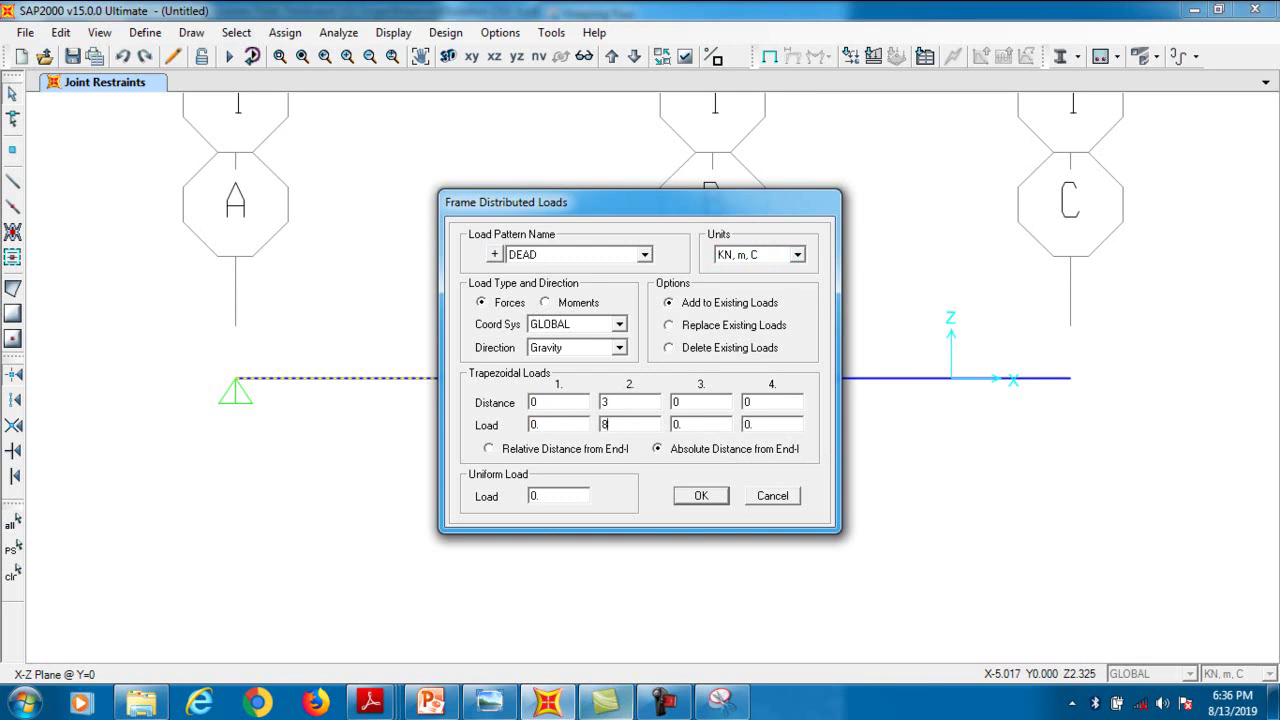
mouse_move(372, 708)
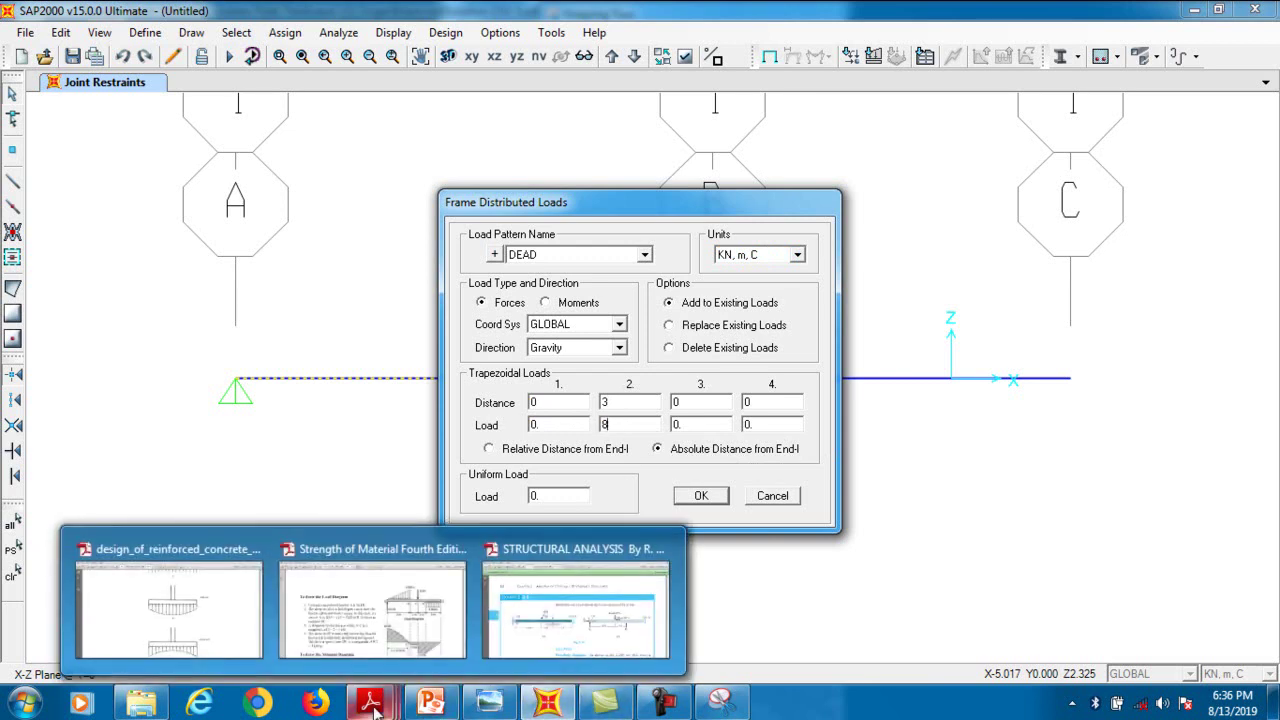
mouse_move(413, 635)
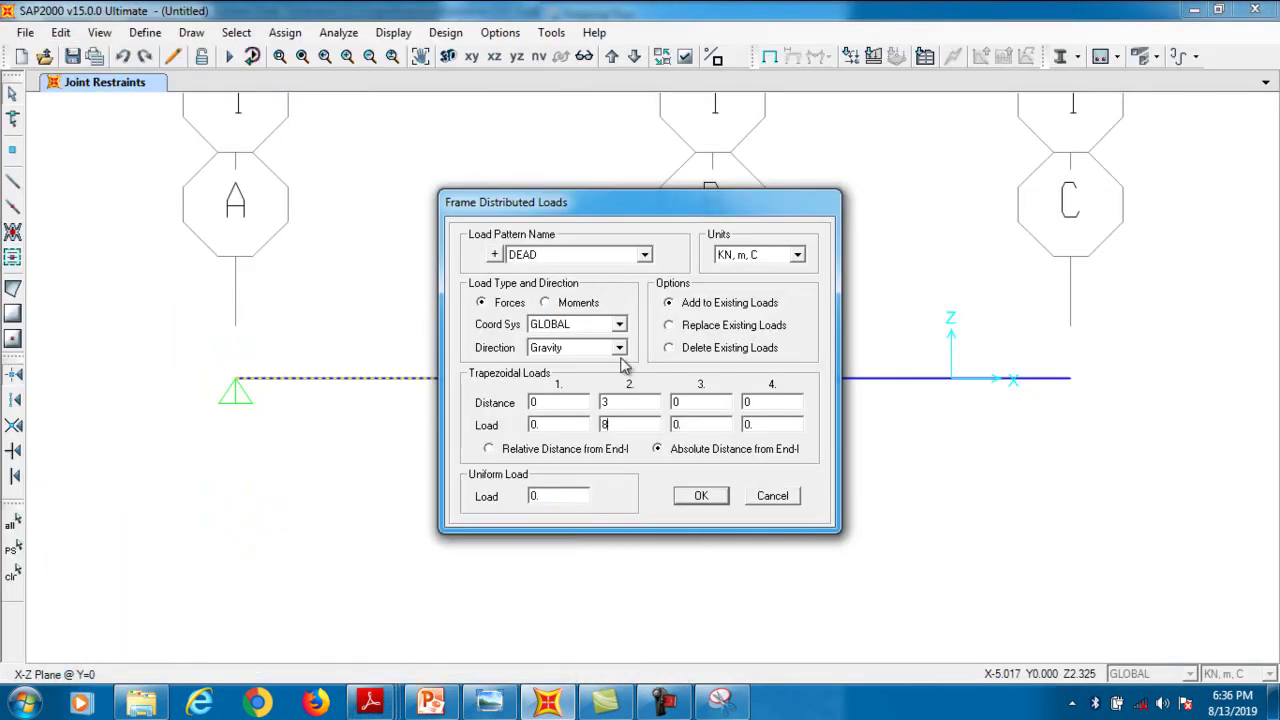
double_click(695, 400)
type("3")
left_click(697, 495)
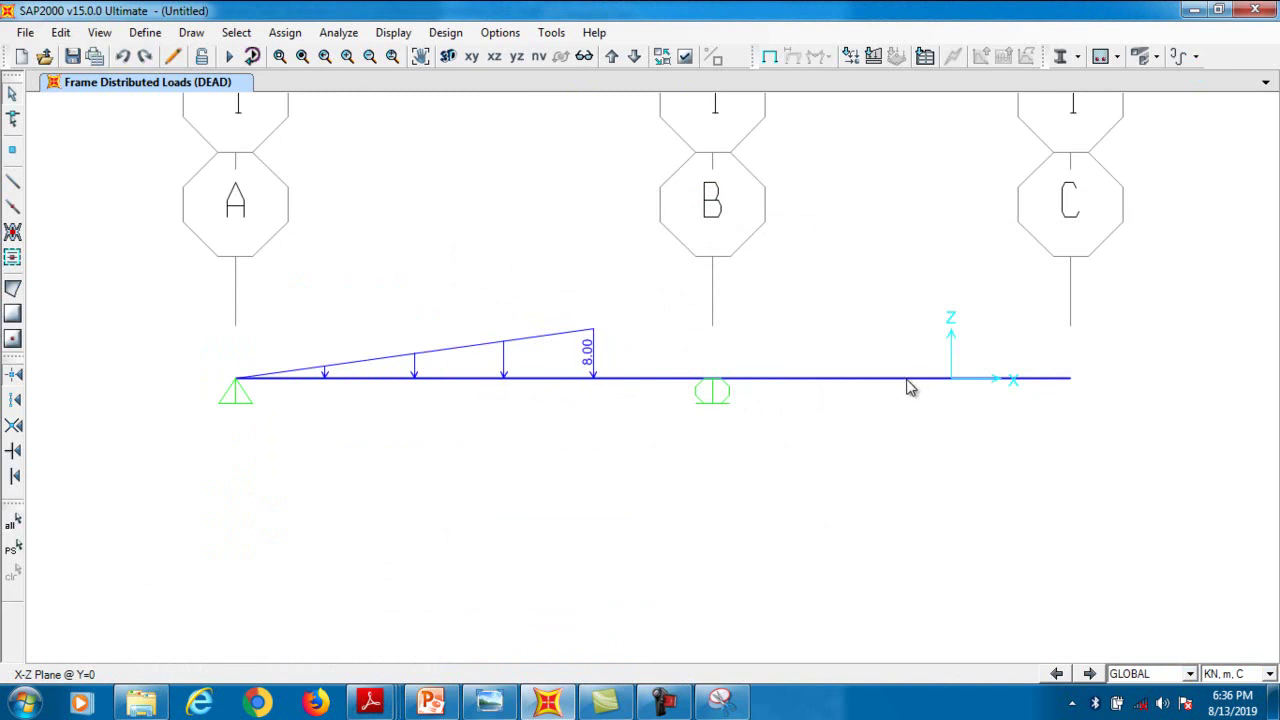
Select span BC, then switch to Snipping Tool and erase the red marks around support C and the dashed line beyond the 6 kN load
left_click_drag(860, 397, 834, 362)
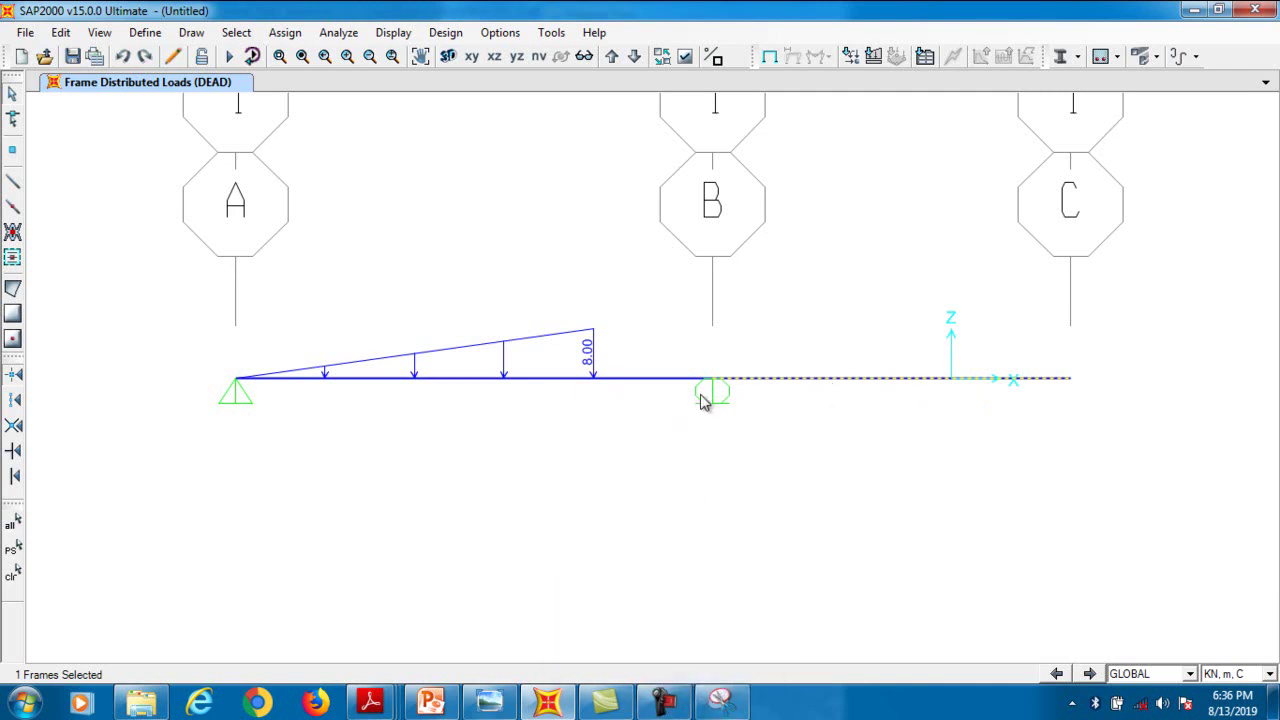
left_click(722, 700)
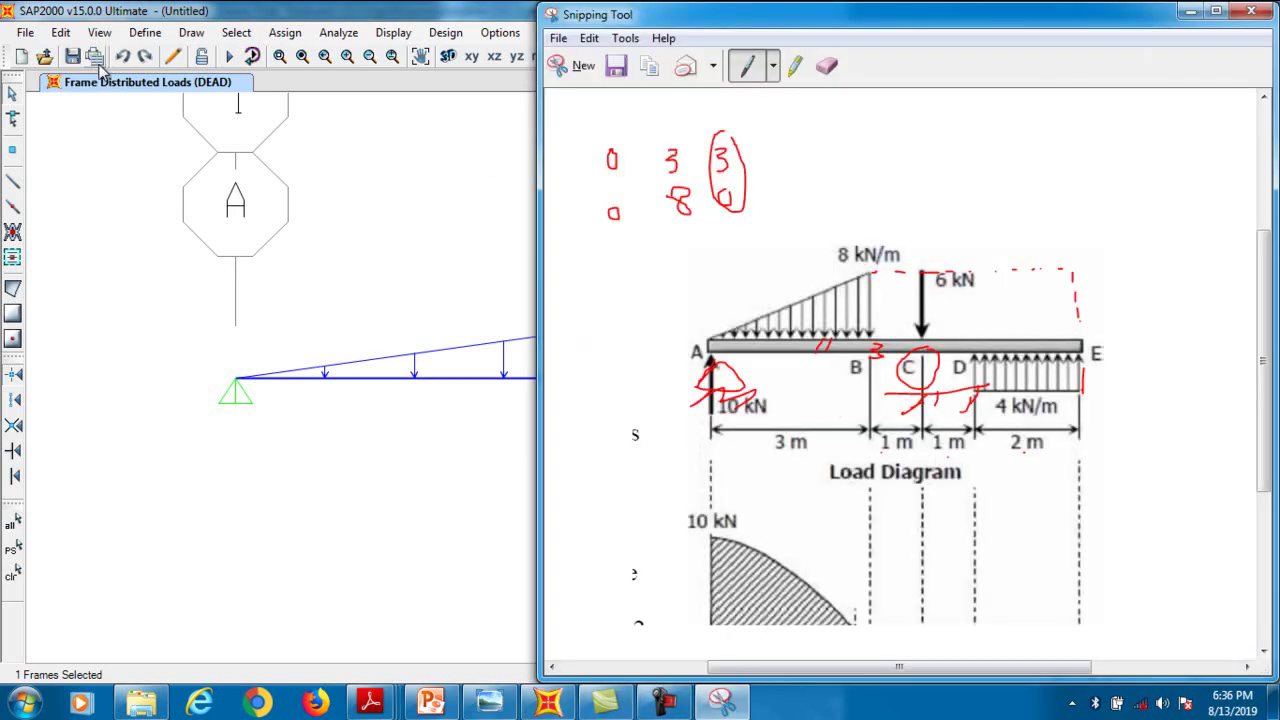
left_click(828, 65)
left_click_drag(912, 407, 971, 438)
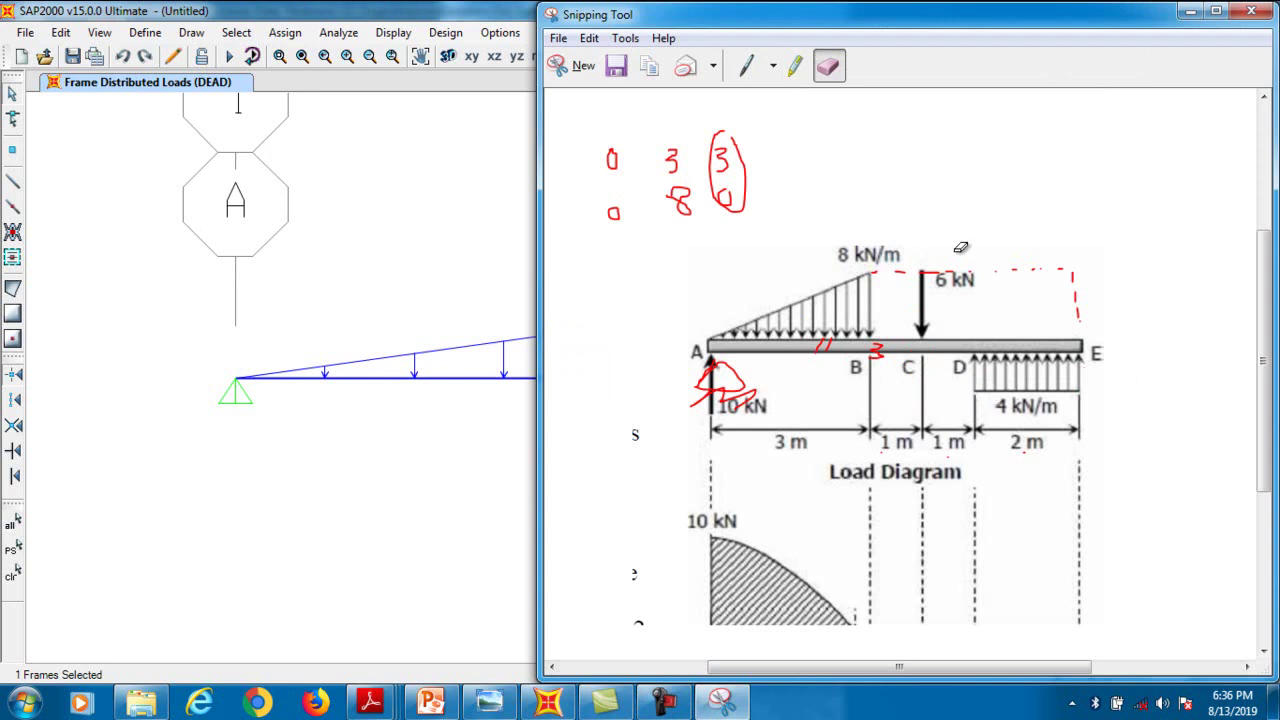
mouse_move(995, 272)
left_mouse_down()
mouse_move(1019, 267)
mouse_move(1099, 344)
mouse_move(1022, 253)
mouse_move(922, 270)
left_mouse_up()
With a blue pen, mark segment C to E on the load diagram, label it 3, and sketch X, Y and Z axes beside it
left_click(773, 66)
left_click(766, 118)
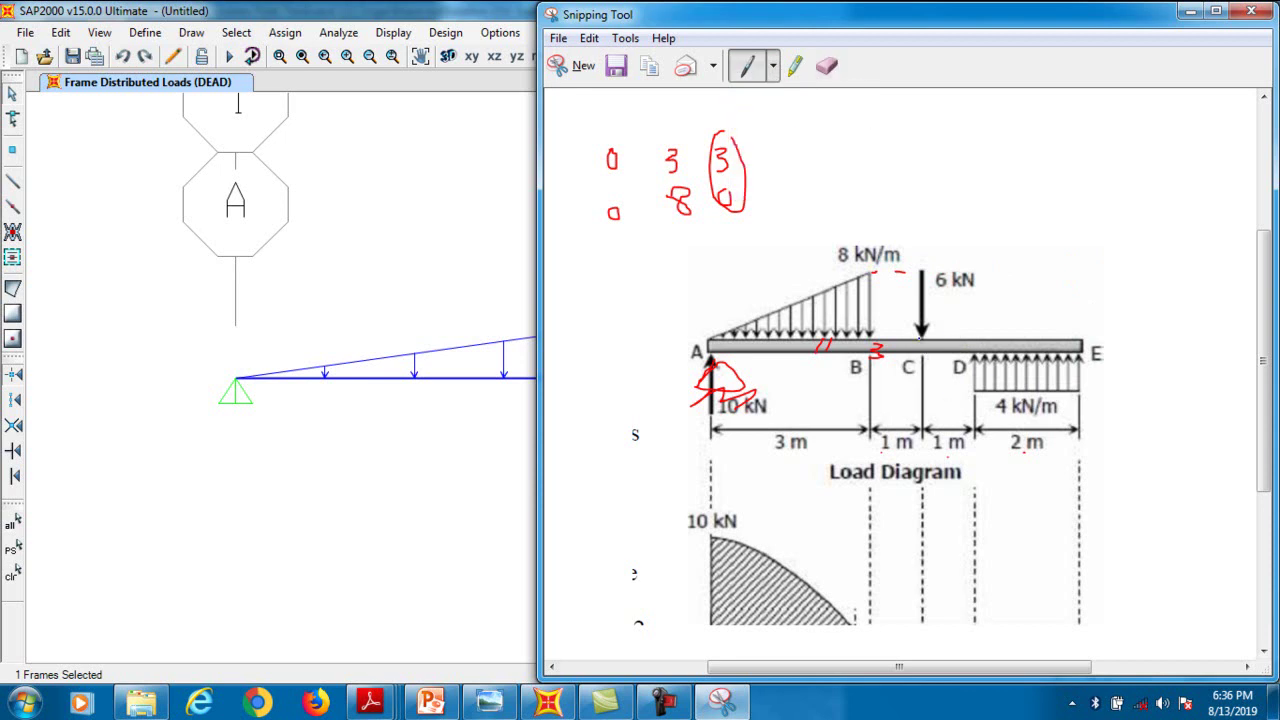
mouse_move(922, 340)
left_mouse_down()
mouse_move(918, 352)
mouse_move(925, 339)
mouse_move(1080, 340)
mouse_move(1116, 322)
mouse_move(1104, 328)
left_mouse_up()
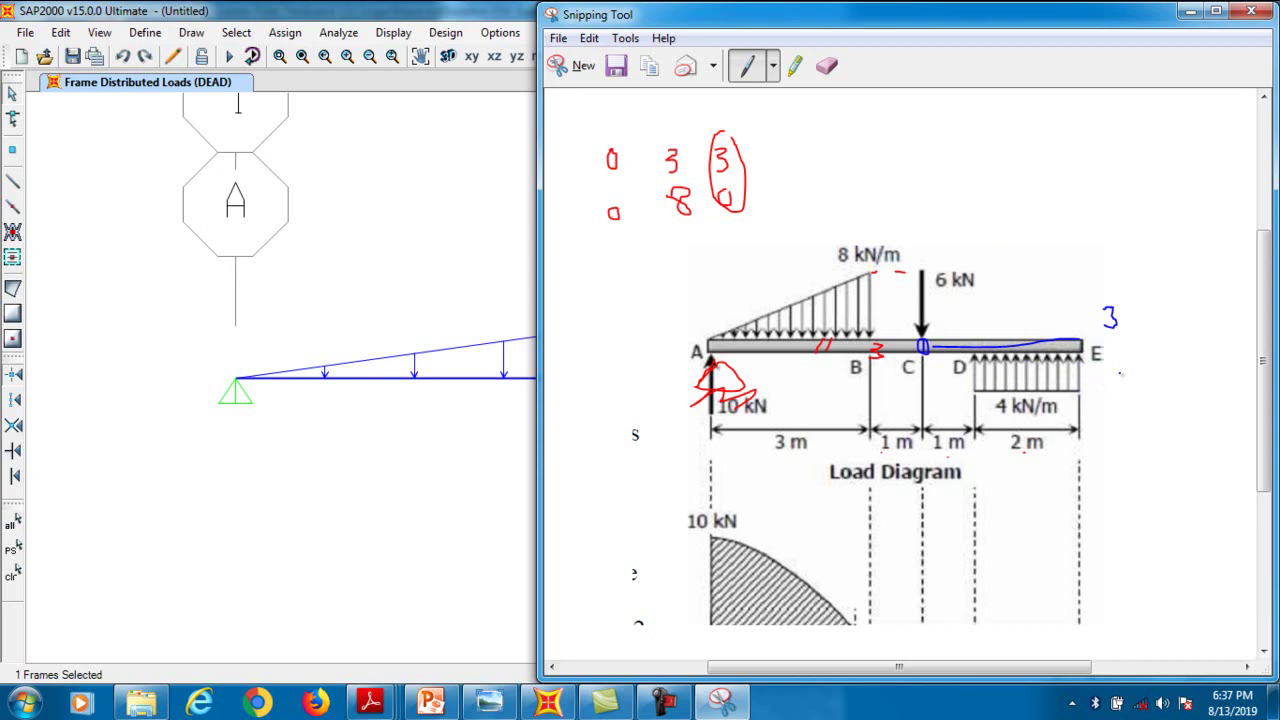
mouse_move(1188, 361)
left_mouse_down()
mouse_move(1142, 414)
mouse_move(1222, 416)
left_mouse_up()
mouse_move(1141, 423)
left_mouse_down()
mouse_move(1127, 362)
mouse_move(1147, 358)
mouse_move(1163, 365)
mouse_move(1129, 362)
mouse_move(1140, 372)
mouse_move(1208, 352)
mouse_move(1236, 416)
mouse_move(1247, 408)
left_mouse_up()
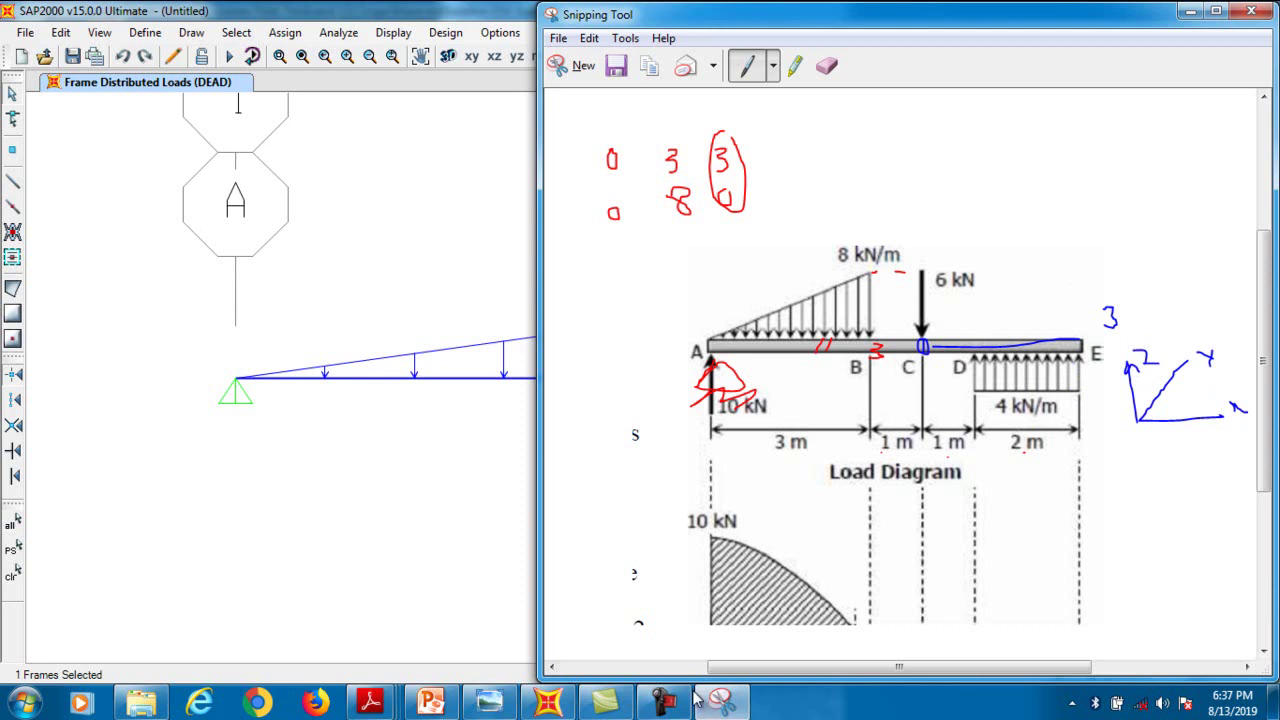
left_click(664, 702)
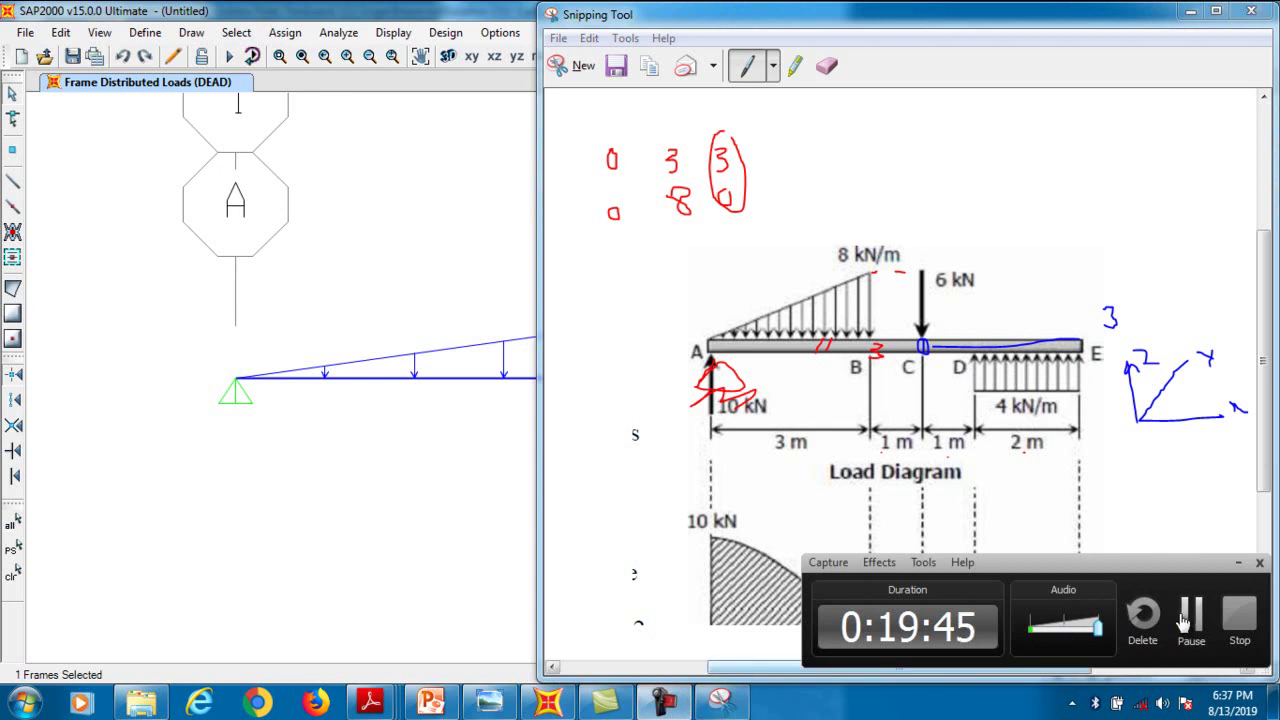
left_click(1183, 622)
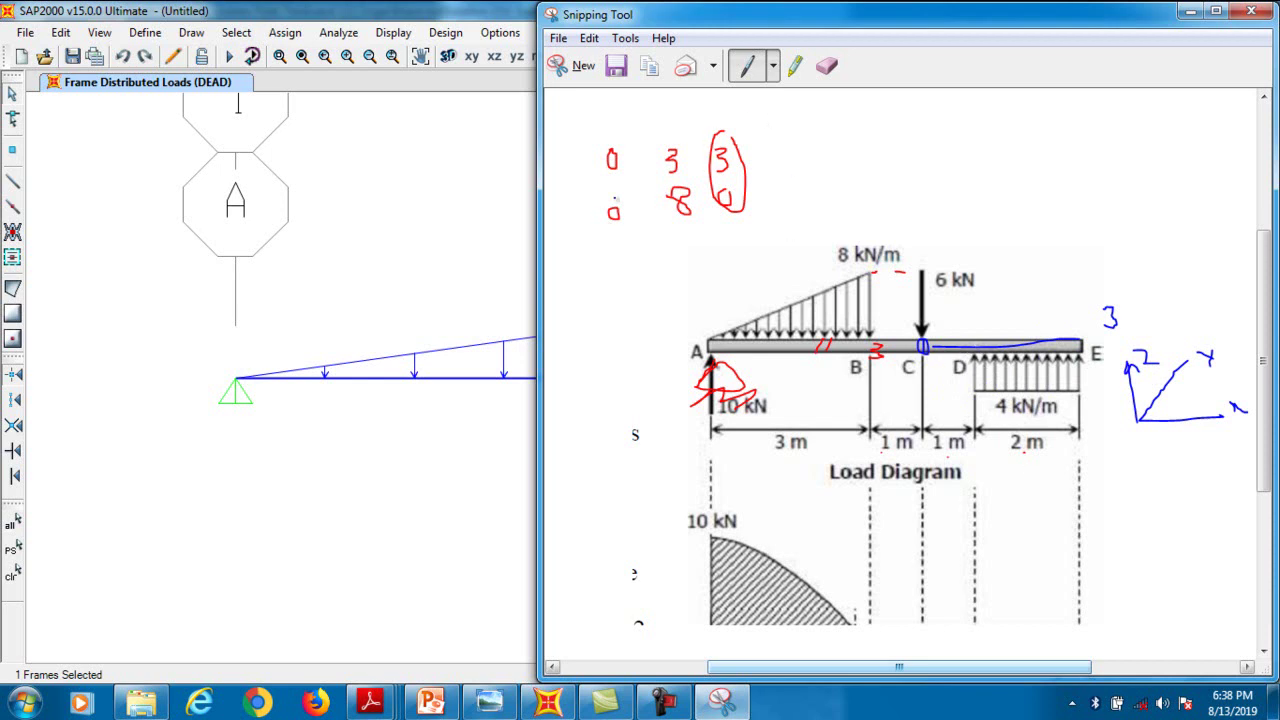
mouse_move(582, 263)
left_mouse_down()
mouse_move(573, 277)
mouse_move(580, 262)
left_mouse_up()
left_click(830, 68)
left_click(578, 266)
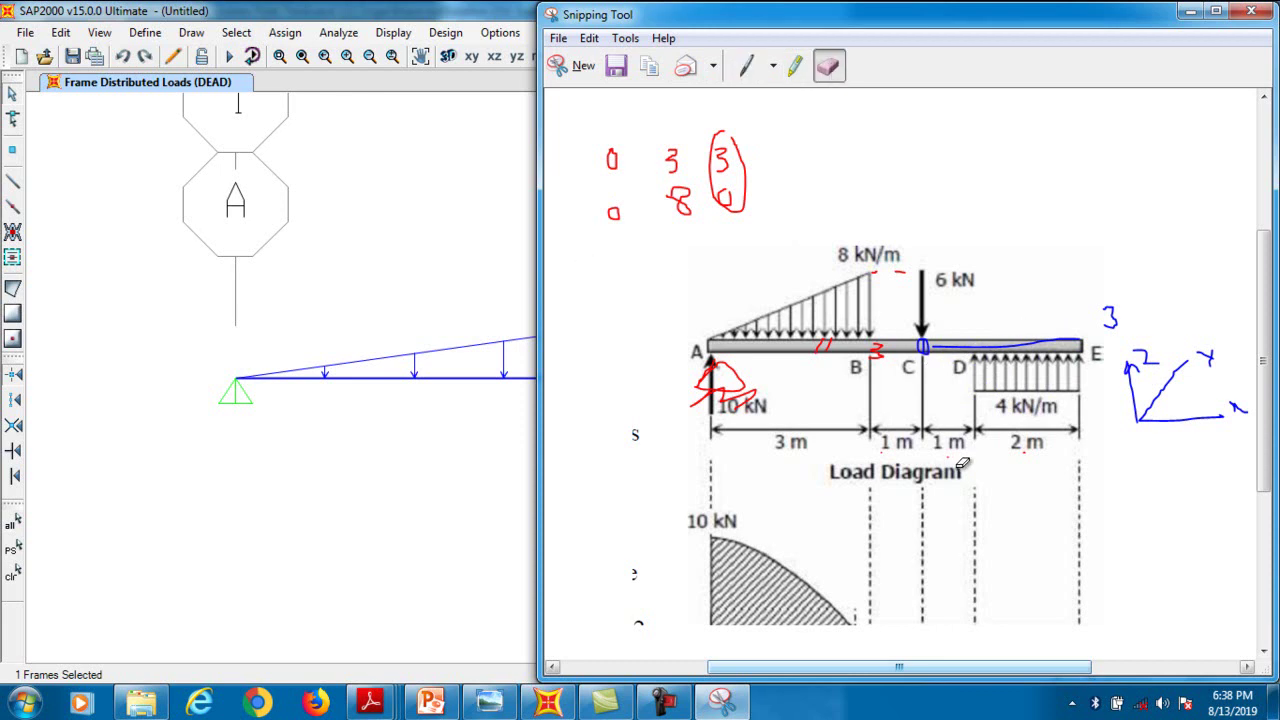
Write the load points as distances 1 and 3 over loads 4 and 4, underline the C to E dimensions and circle end E
left_click(748, 68)
left_click_drag(579, 256, 582, 276)
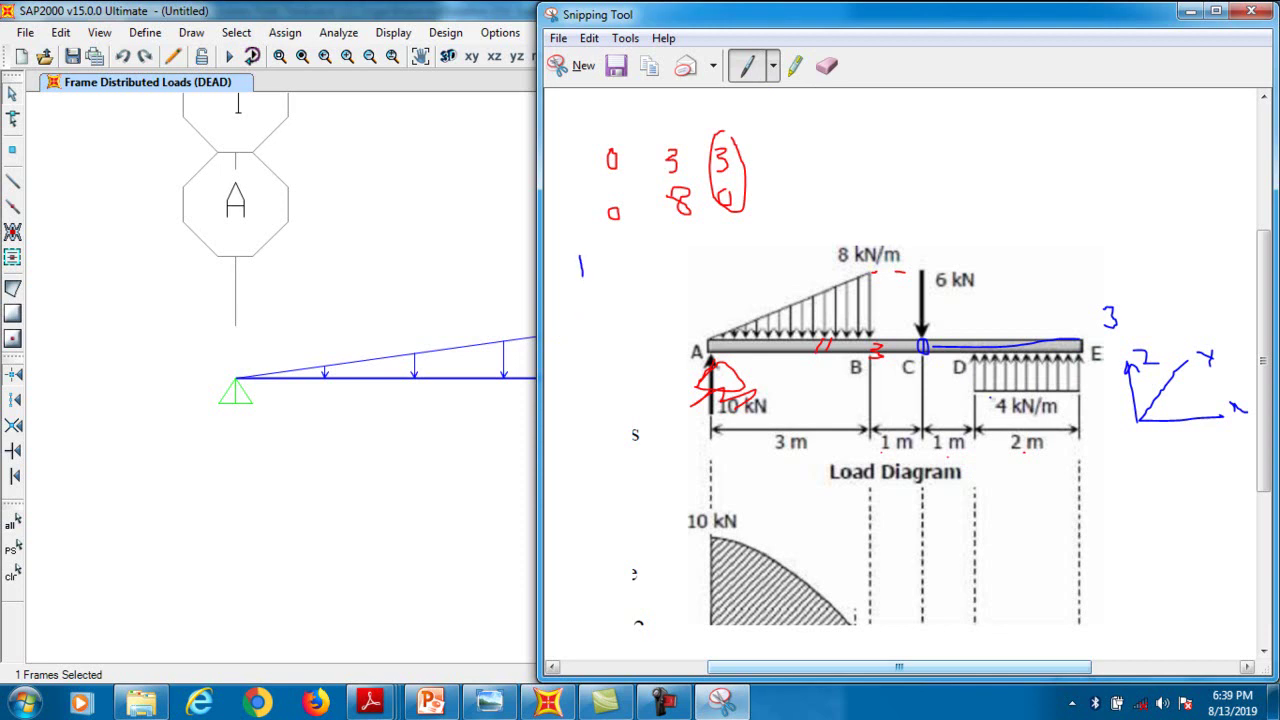
mouse_move(586, 308)
left_mouse_down()
mouse_move(578, 332)
mouse_move(601, 331)
left_mouse_up()
left_click_drag(597, 321, 598, 352)
mouse_move(1094, 332)
left_mouse_down()
mouse_move(1070, 342)
mouse_move(1090, 358)
mouse_move(1100, 334)
left_mouse_up()
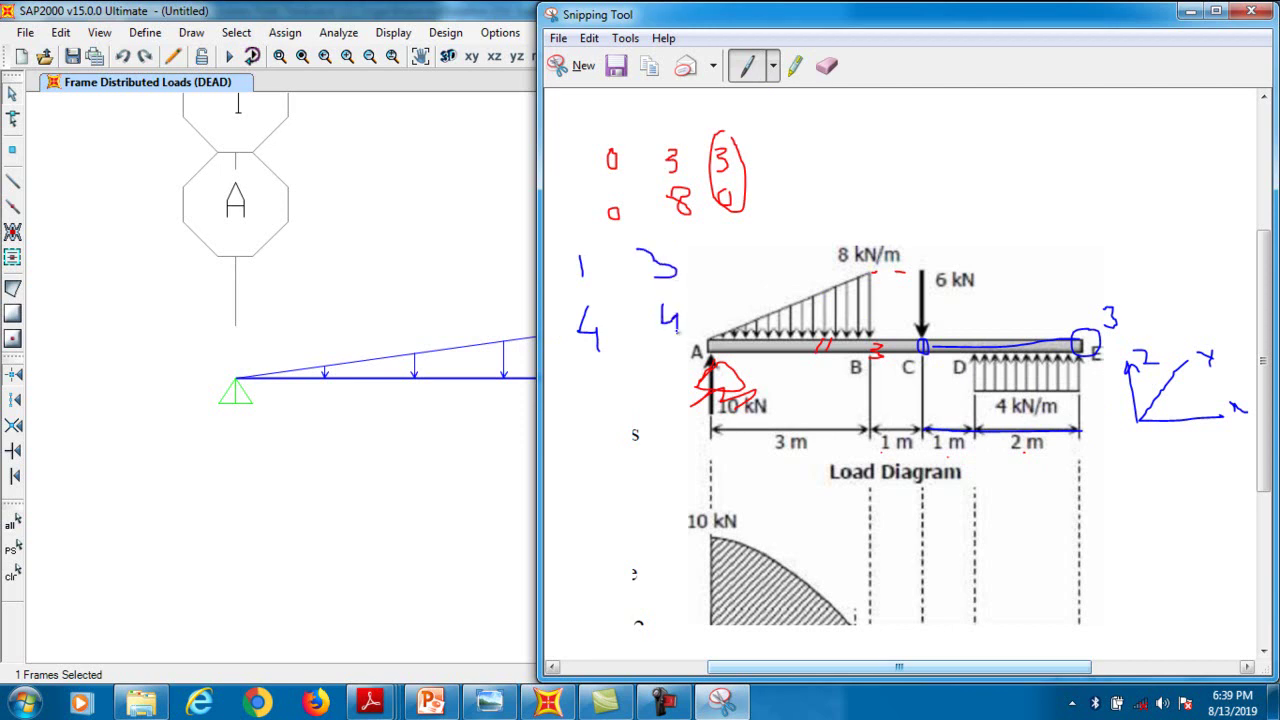
Switch to SAP2000 and add a uniform distributed load of 4 in the Z direction on span BC from 1 to 3 m, with the third distance 0
left_click(547, 702)
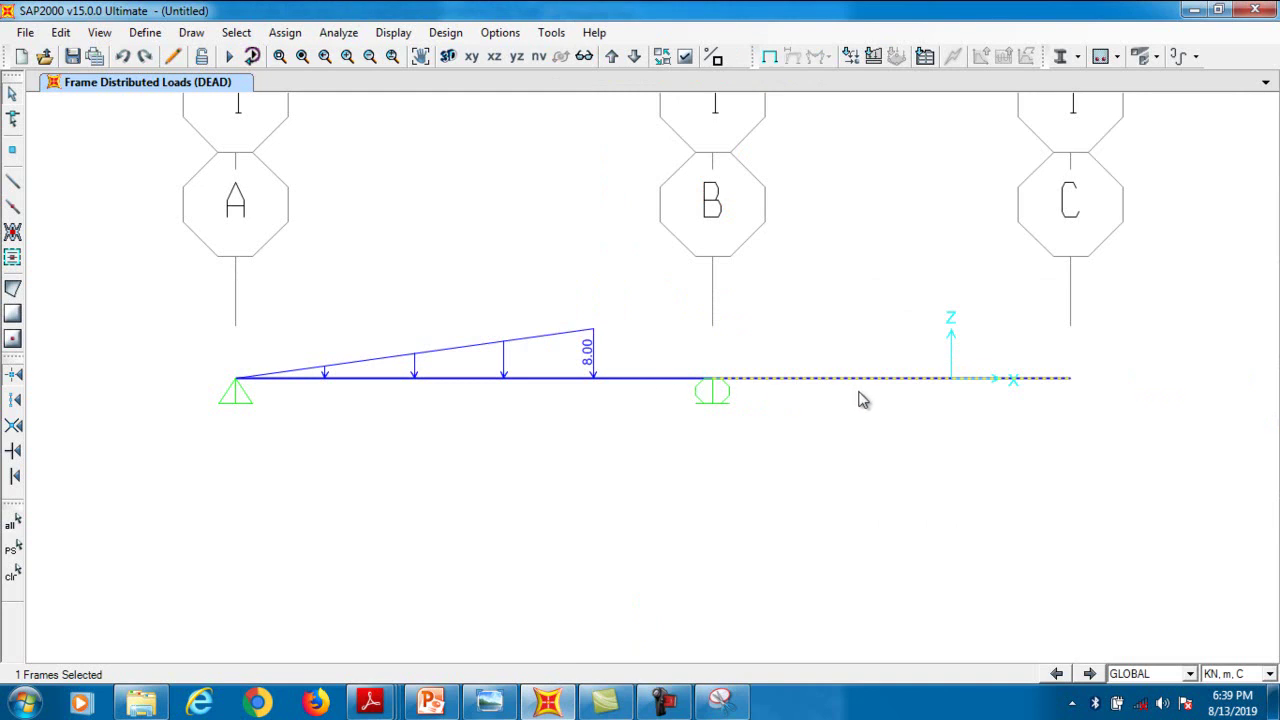
left_click(285, 32)
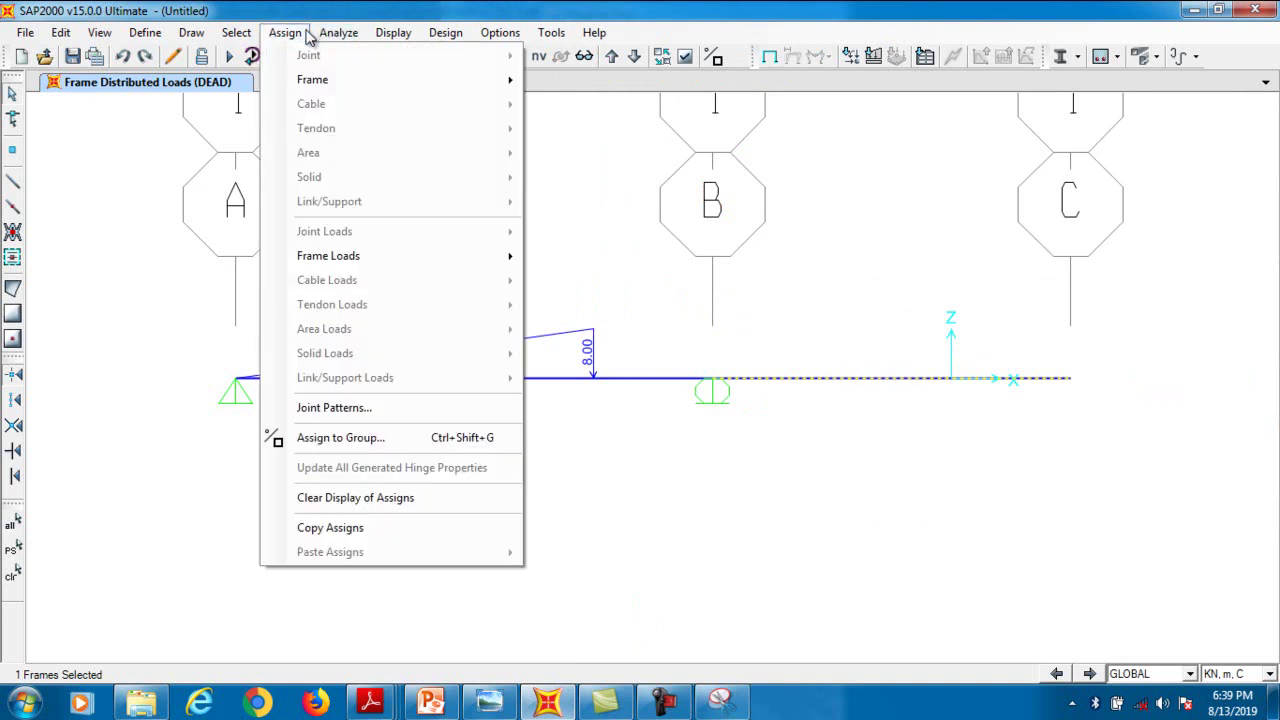
mouse_move(376, 258)
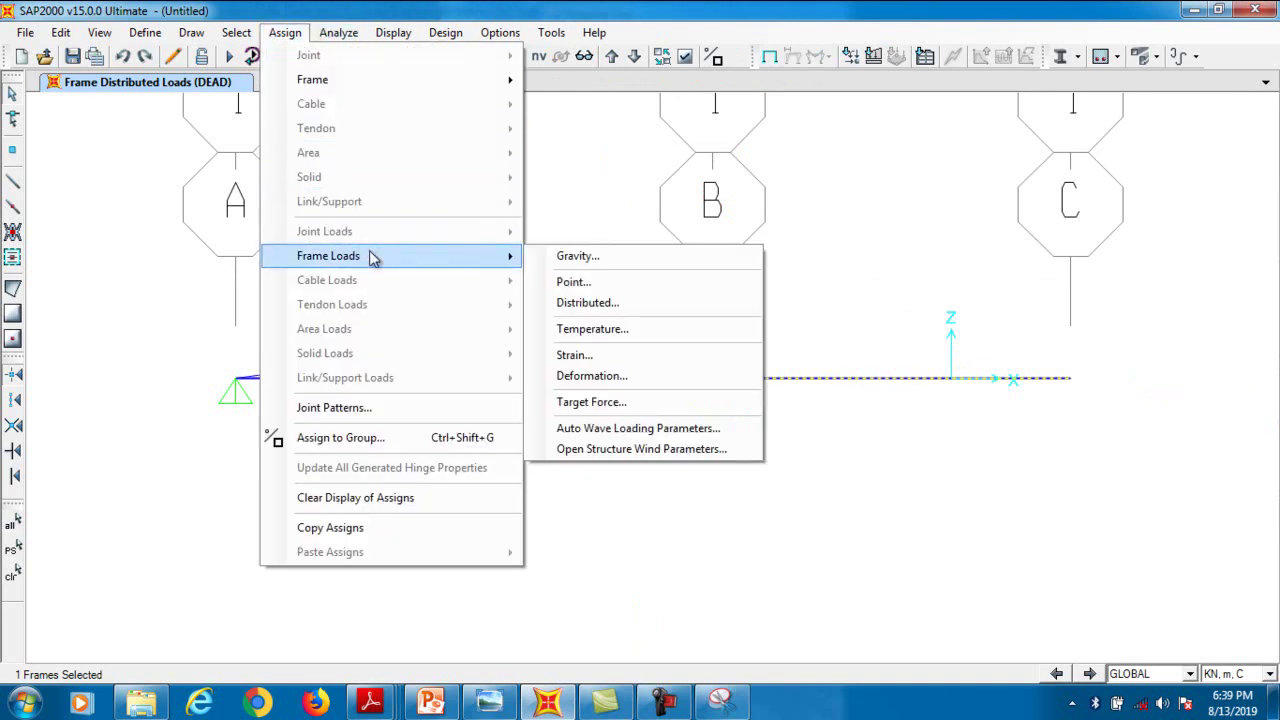
left_click(590, 303)
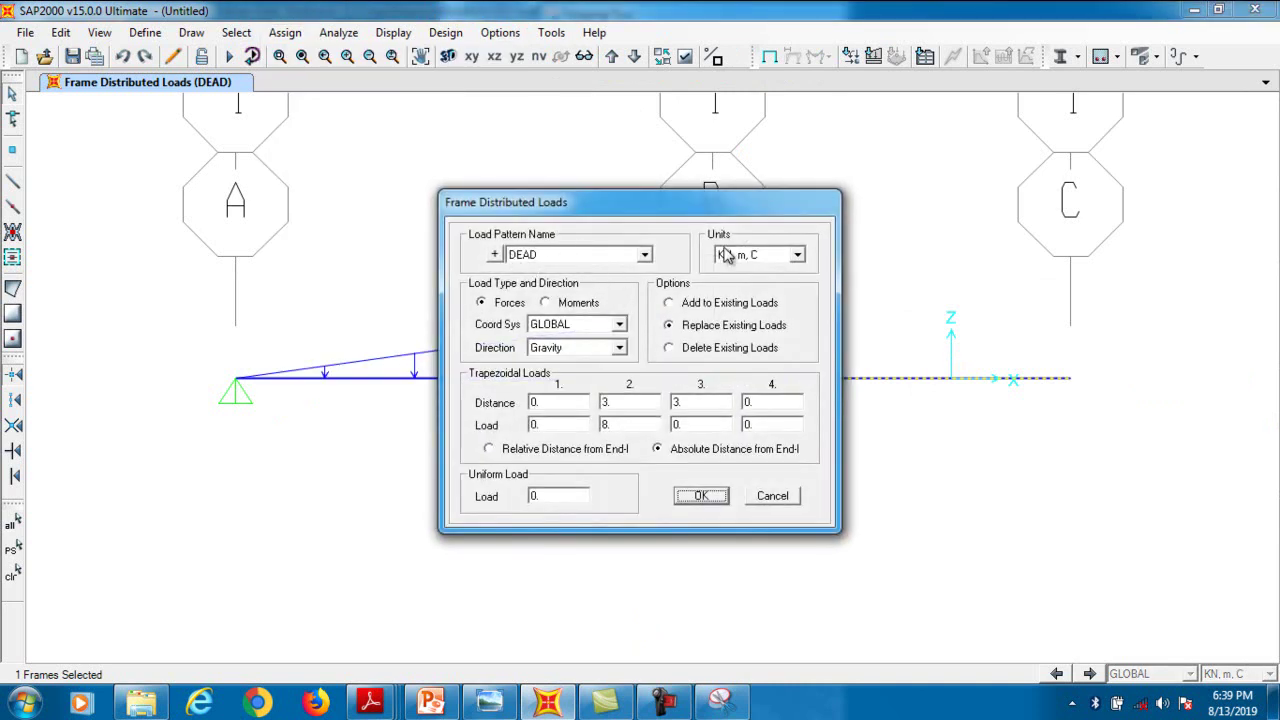
left_click(733, 305)
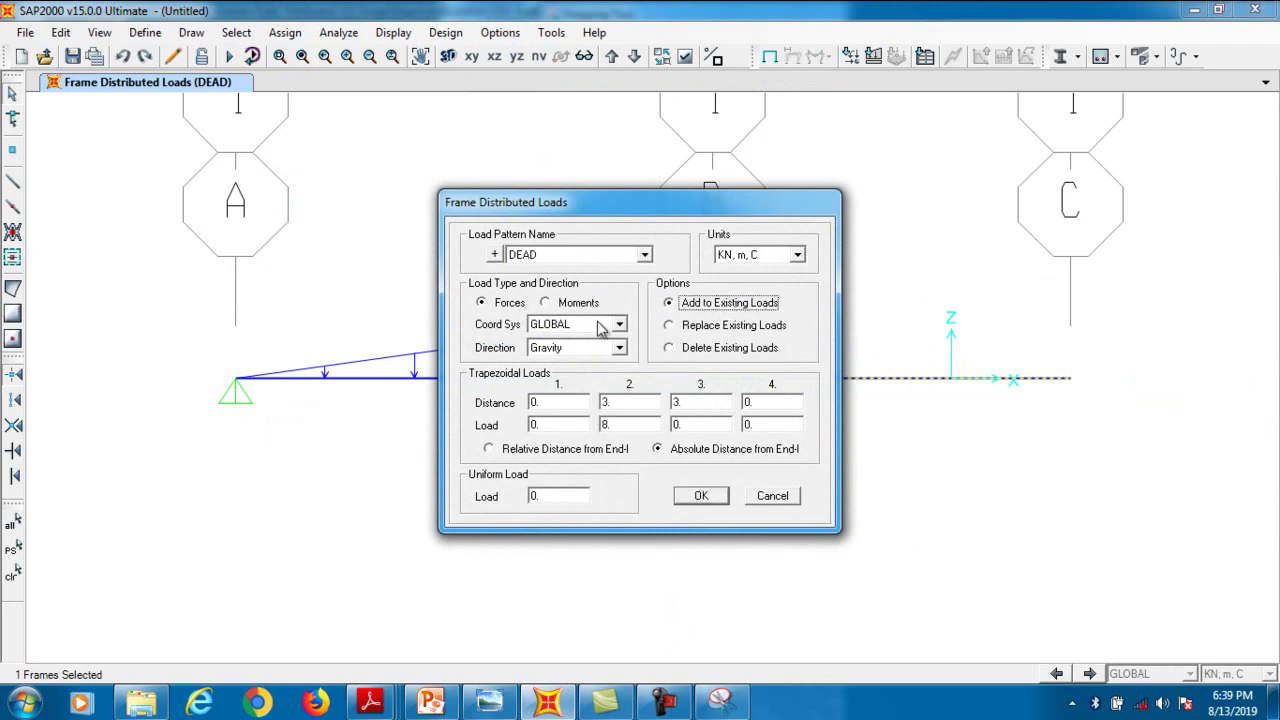
left_click(619, 347)
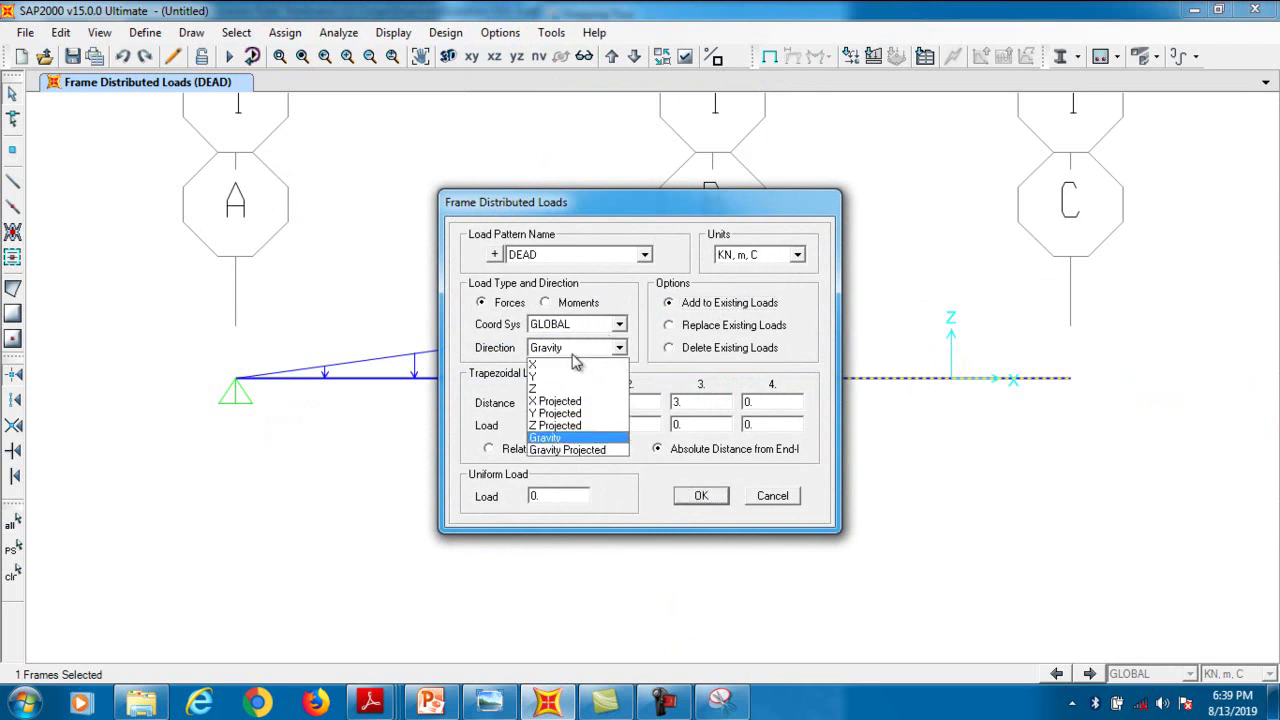
left_click(574, 389)
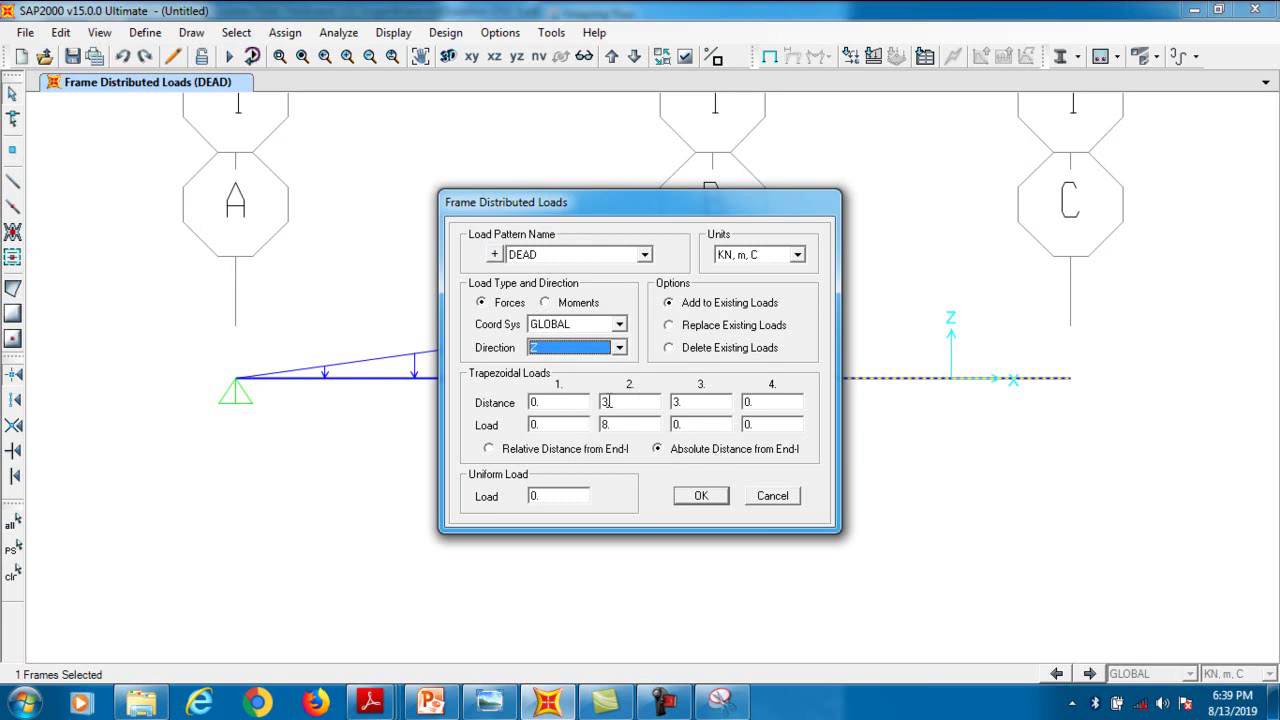
double_click(621, 403)
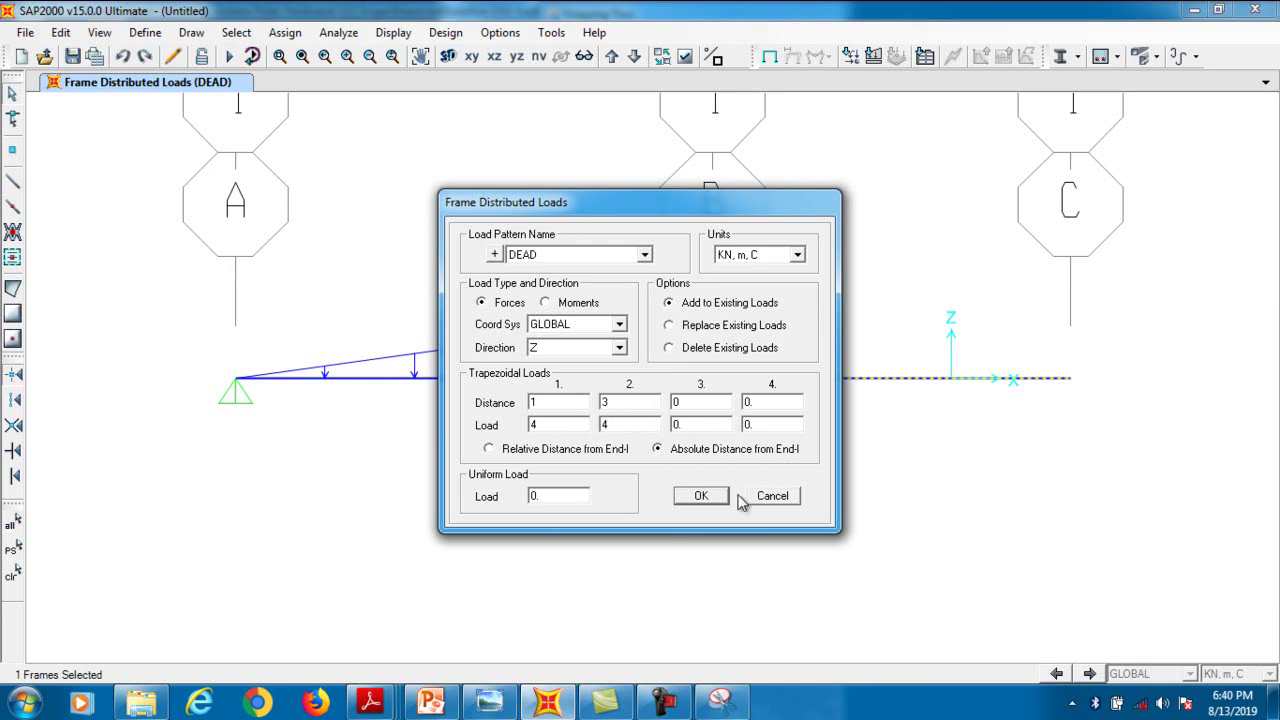
left_click(704, 495)
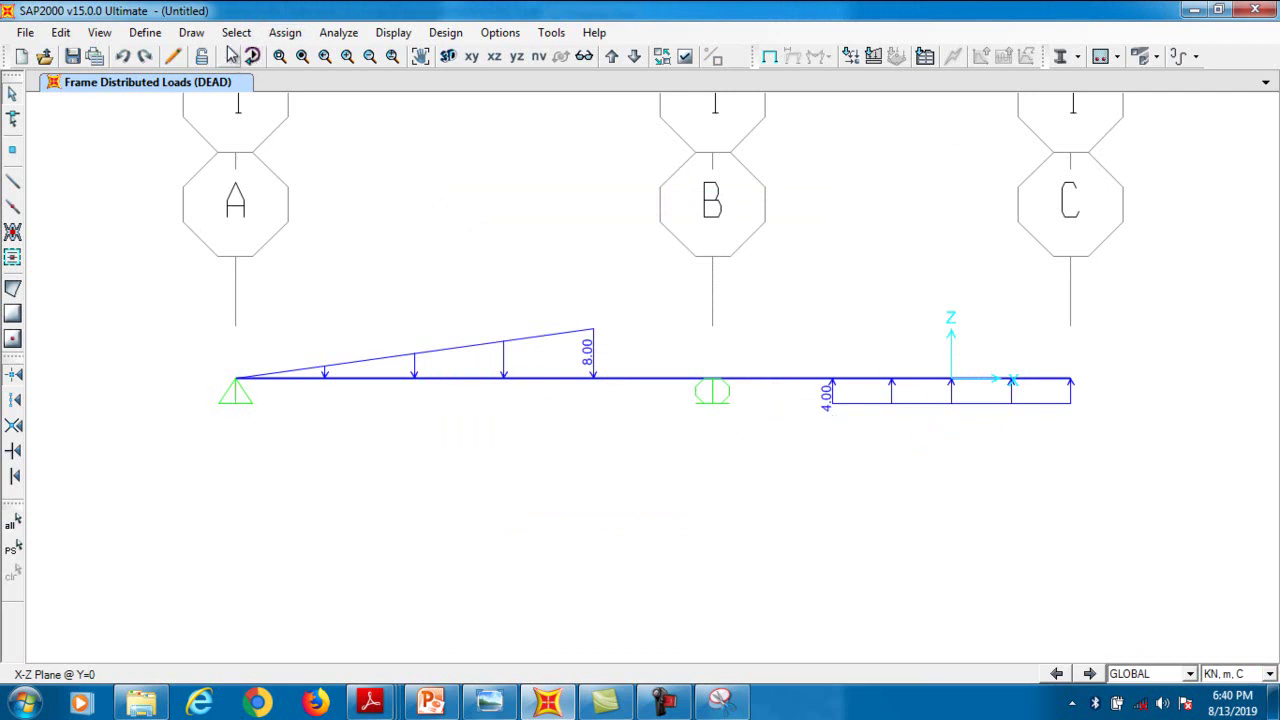
Exclude the MODAL case, run the analysis for the DEAD case only, and save the model as "linear load"
left_click(341, 36)
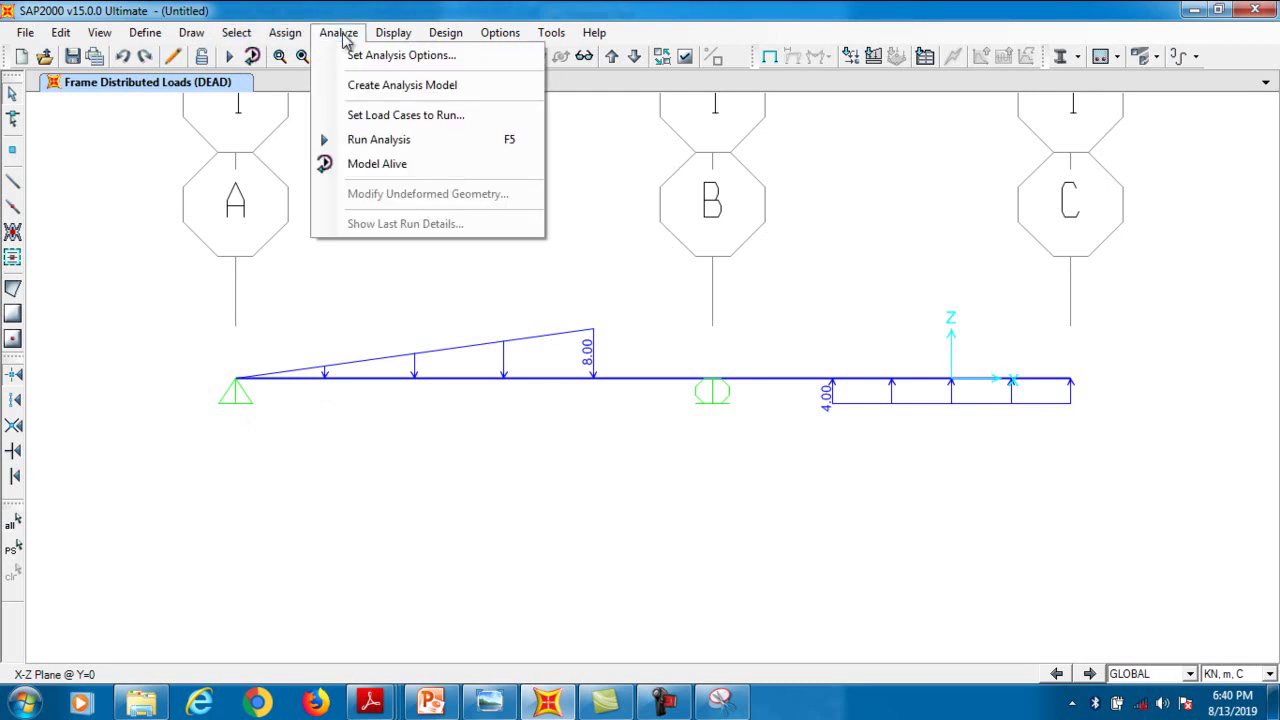
left_click(410, 142)
left_click(472, 288)
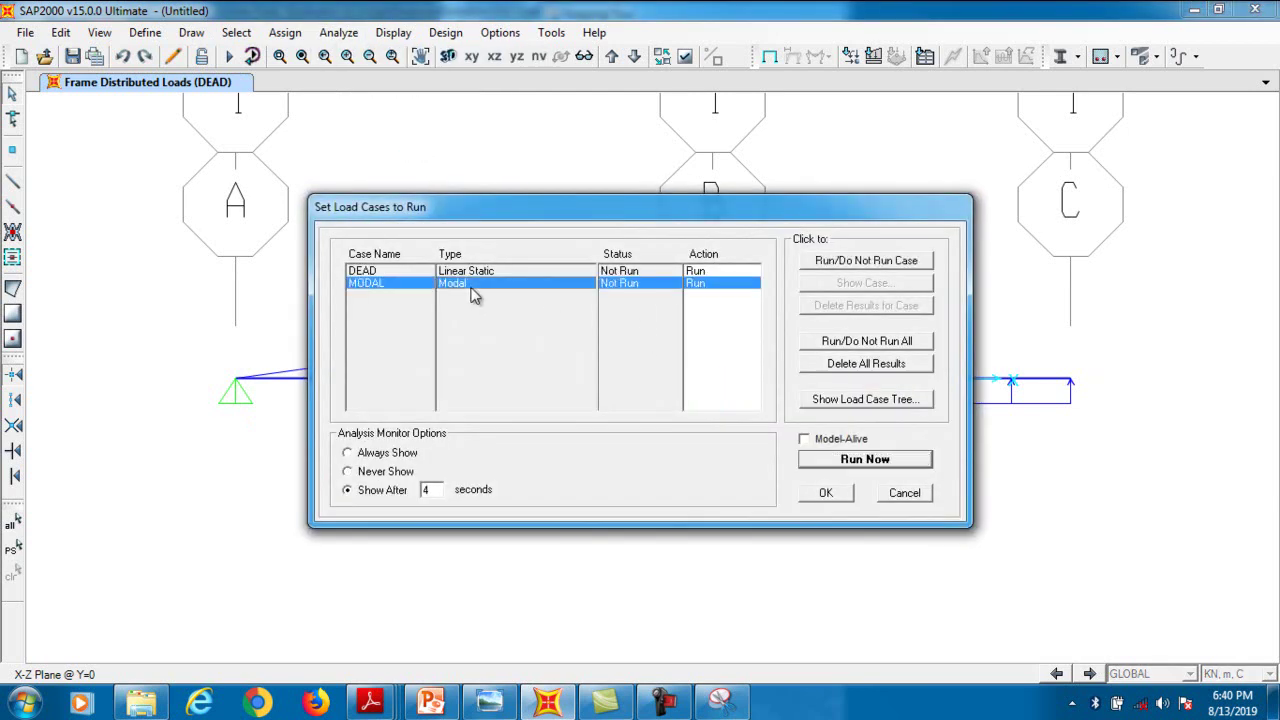
left_click(852, 262)
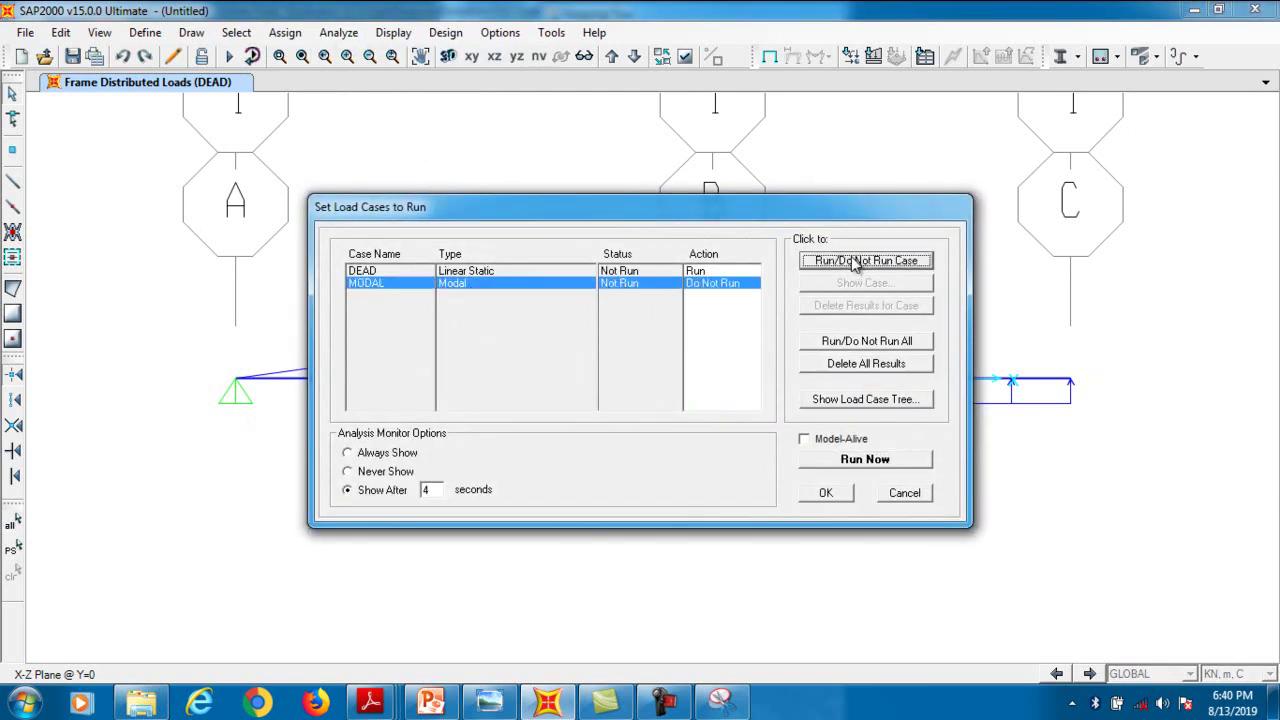
left_click(880, 460)
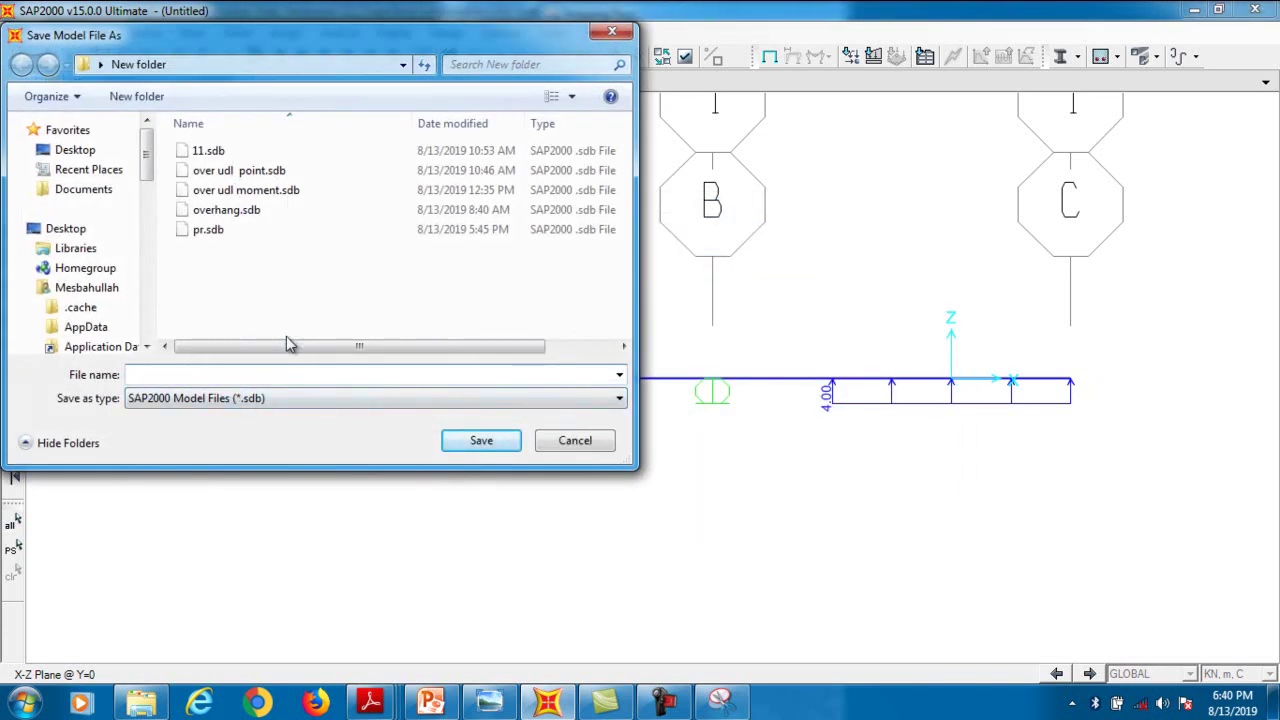
type("linear load")
left_click(471, 442)
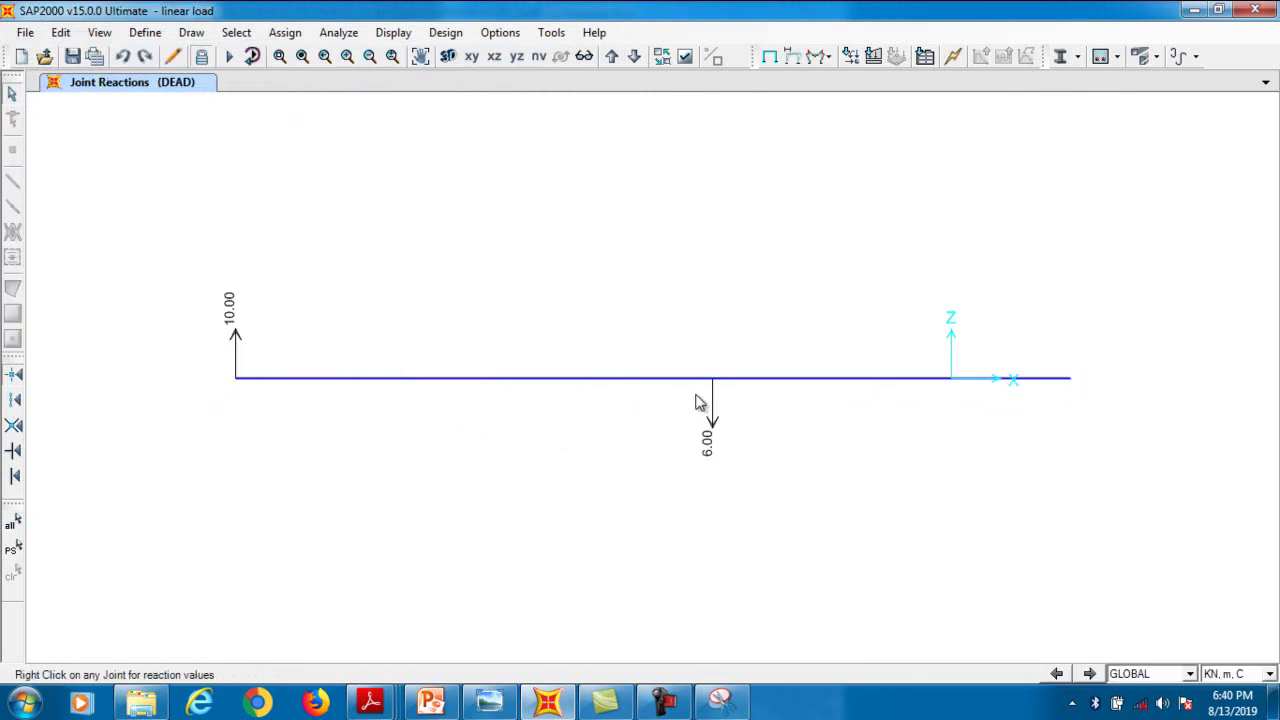
Display the joint reactions for the DEAD case as arrows
left_click(828, 58)
left_click(830, 78)
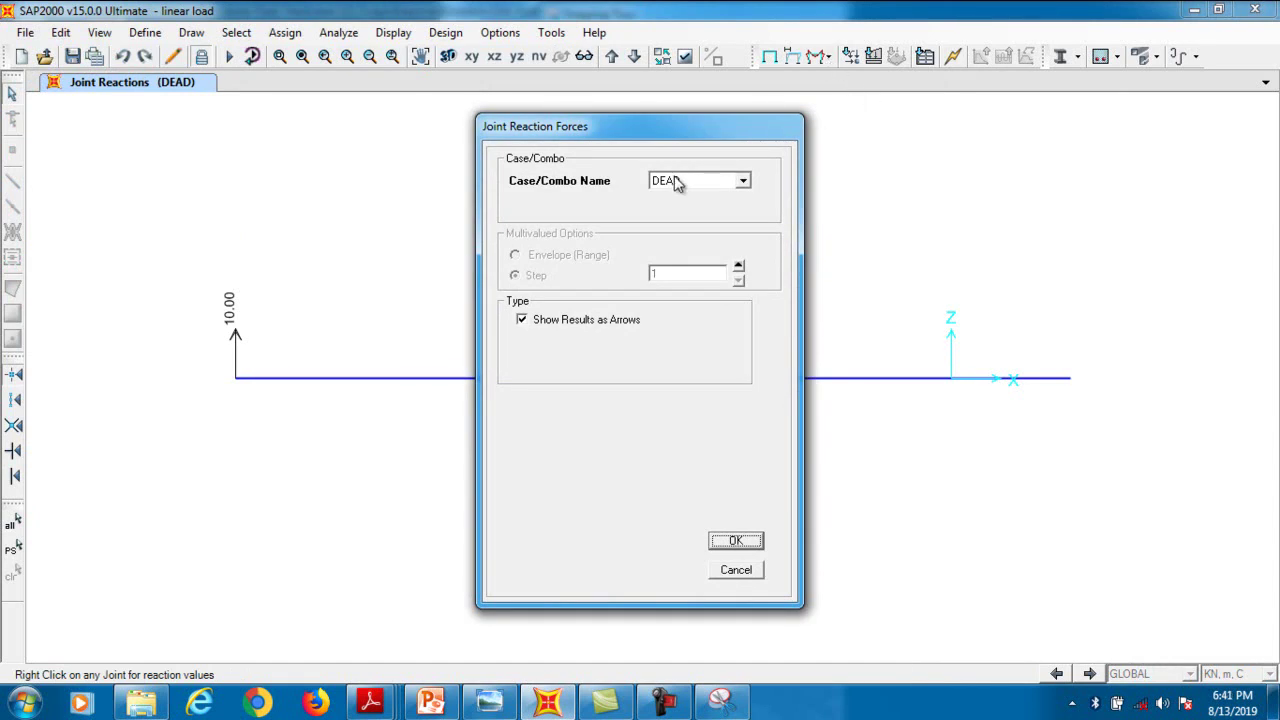
left_click(736, 542)
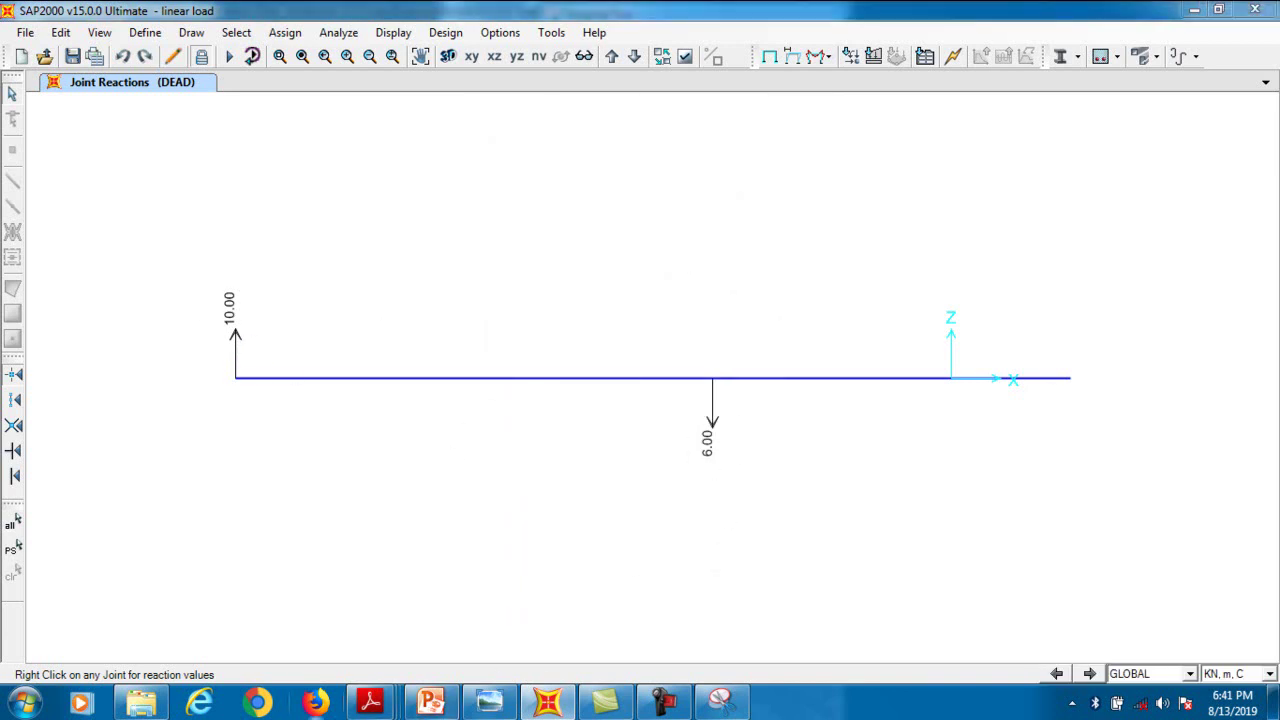
Switch to Adobe Reader and check the computed reactions against the load diagram in the Strength of Material solution
mouse_move(370, 702)
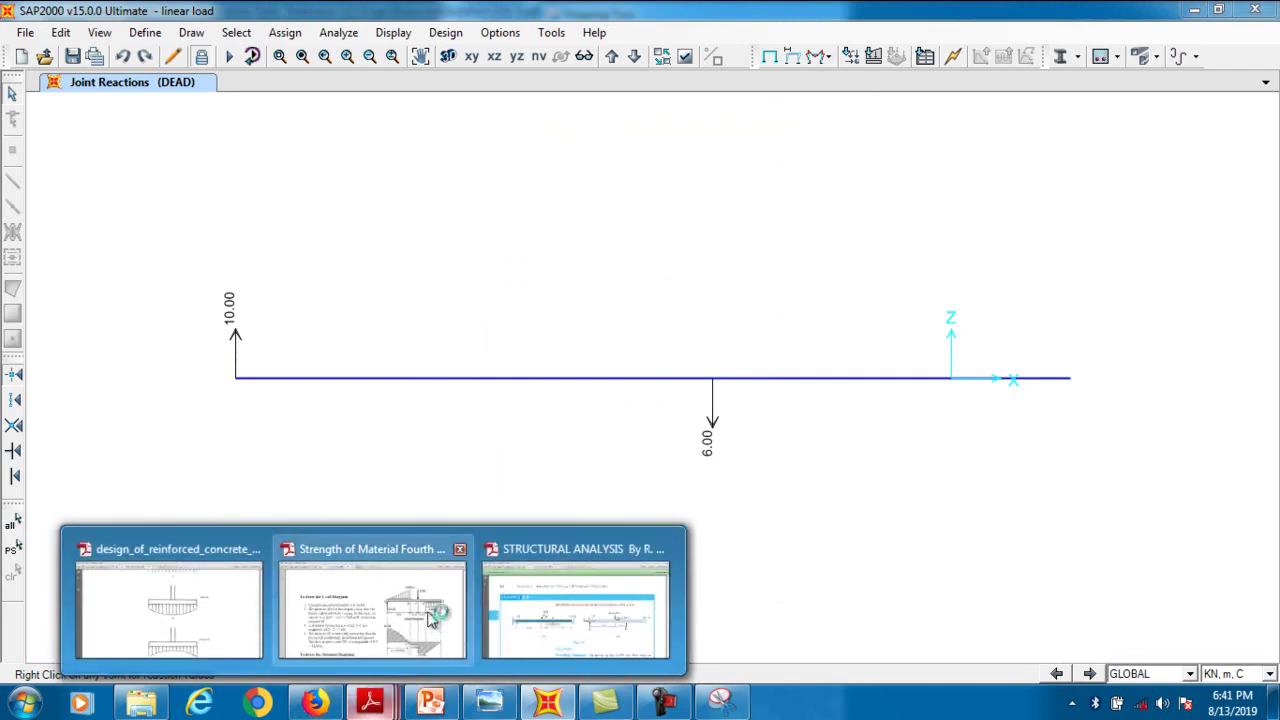
left_click(372, 595)
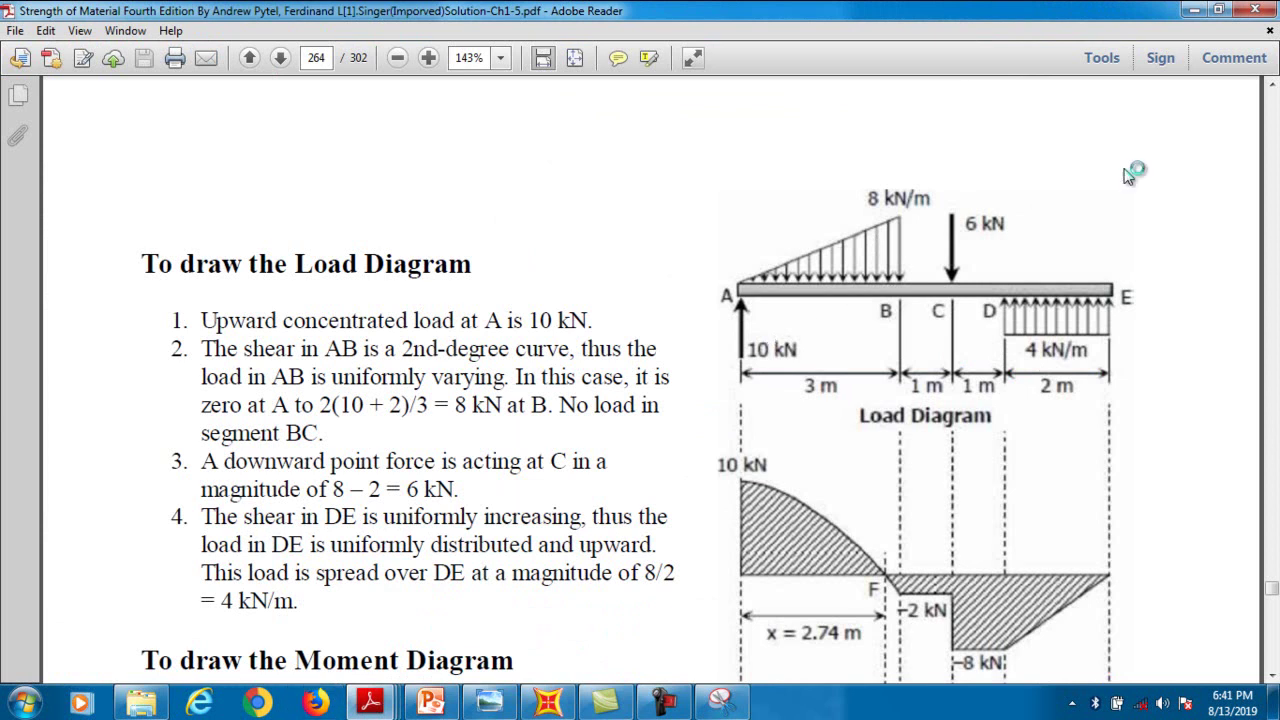
scroll(958, 263, "down", 1)
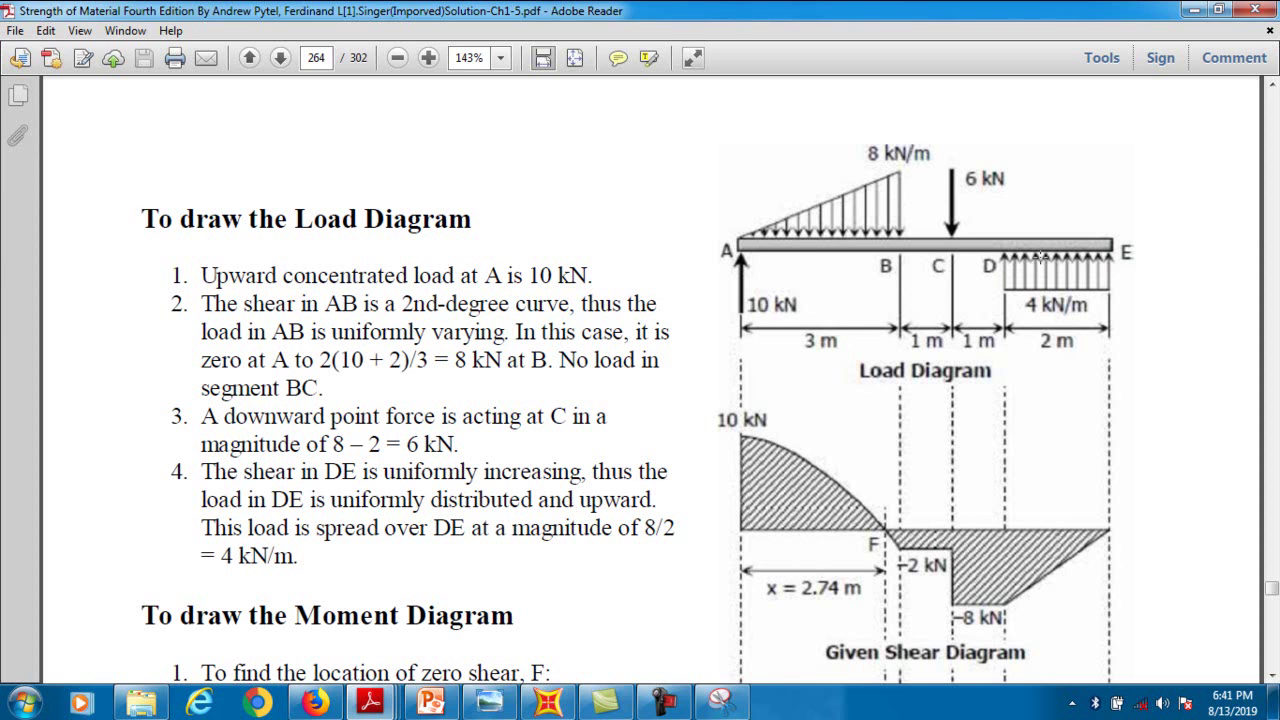
scroll(966, 410, "down", 3)
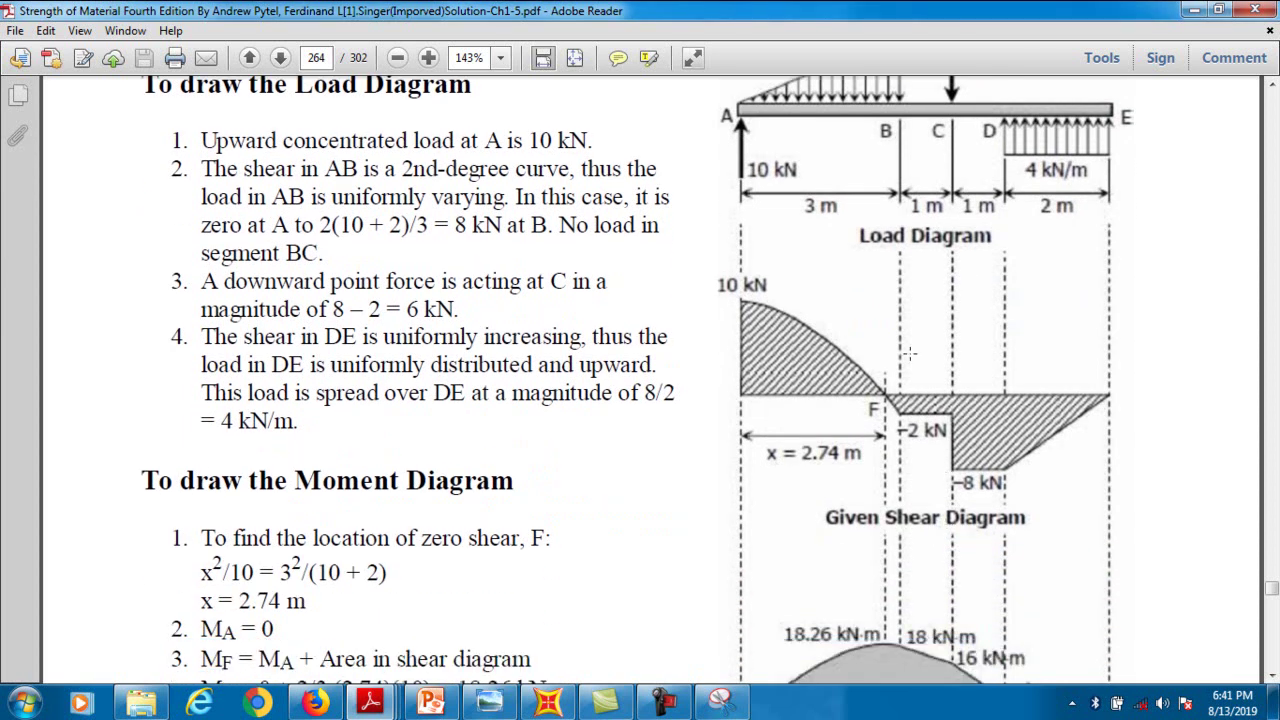
Switch to SAP2000 and display the Shear 2-2 diagram for the DEAD case with values shown on it
left_click(556, 706)
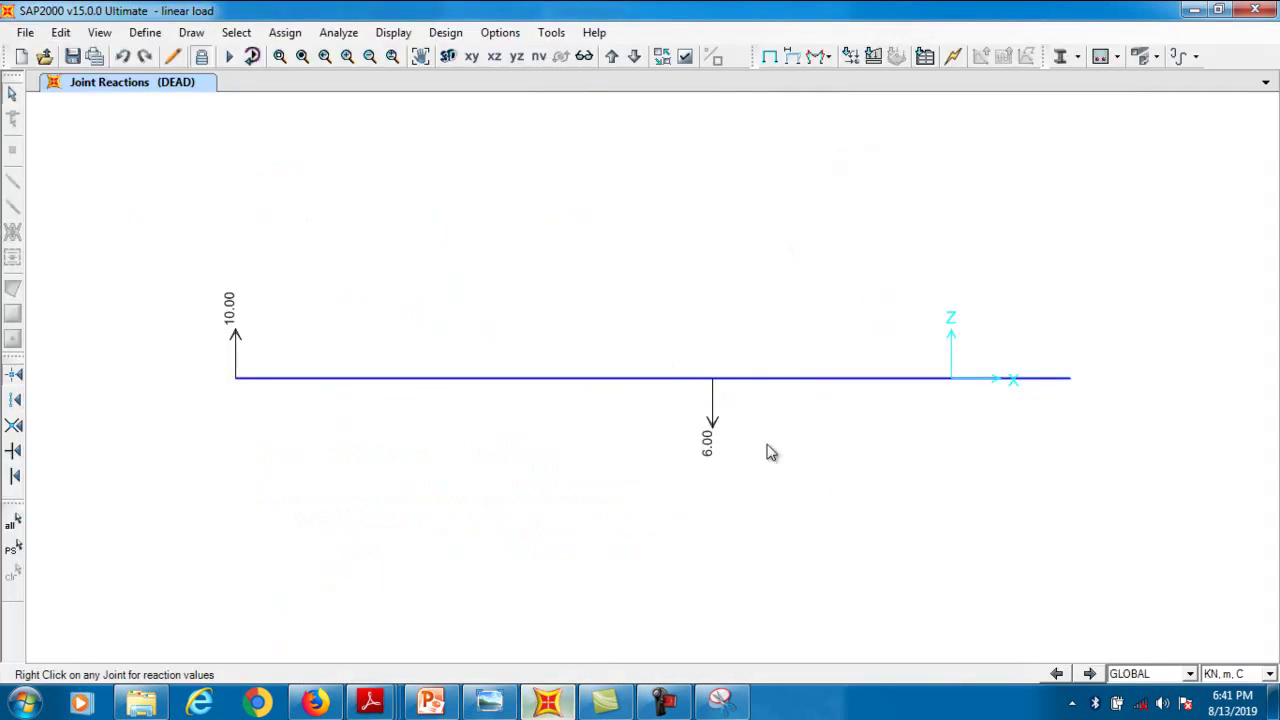
left_click(820, 58)
left_click(828, 100)
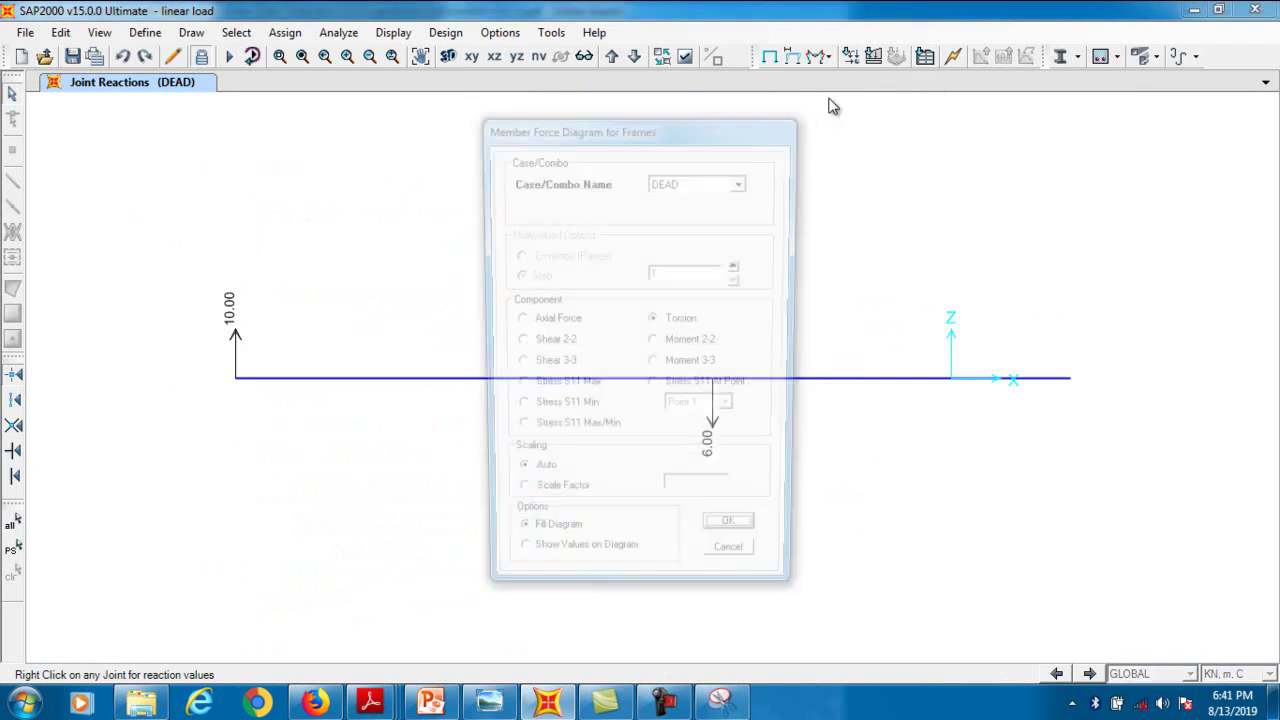
left_click(545, 347)
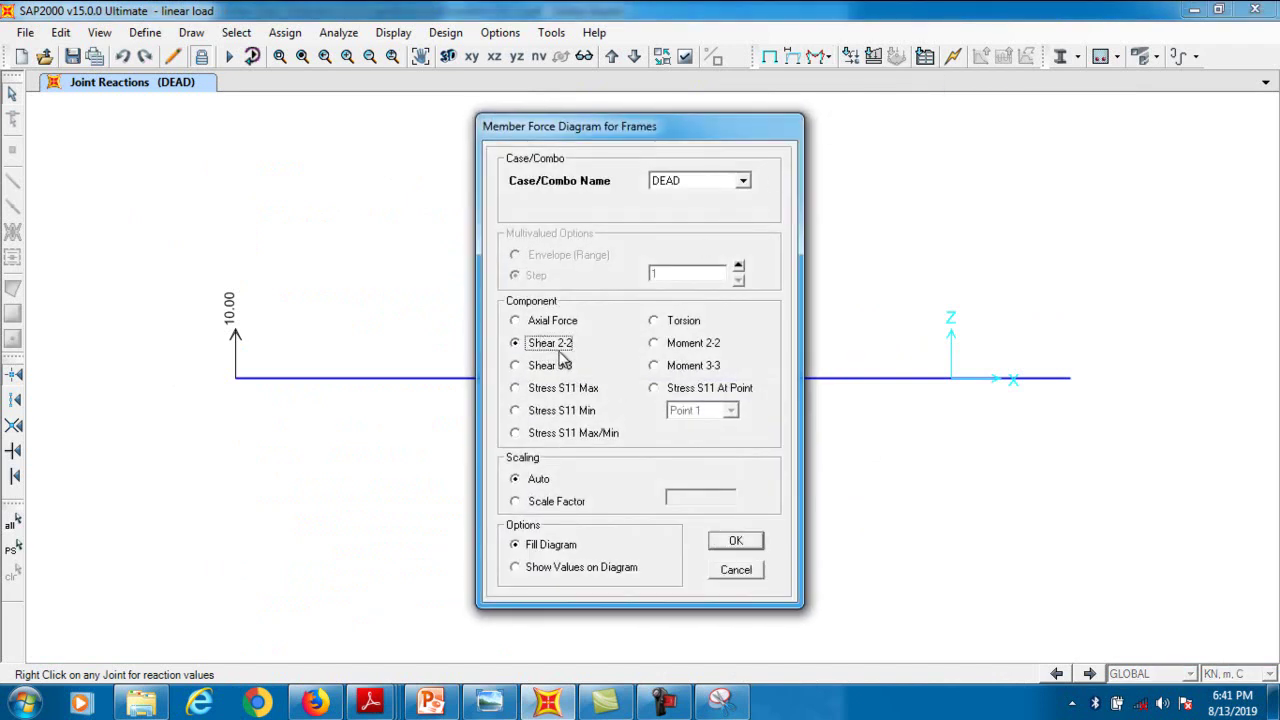
left_click(582, 569)
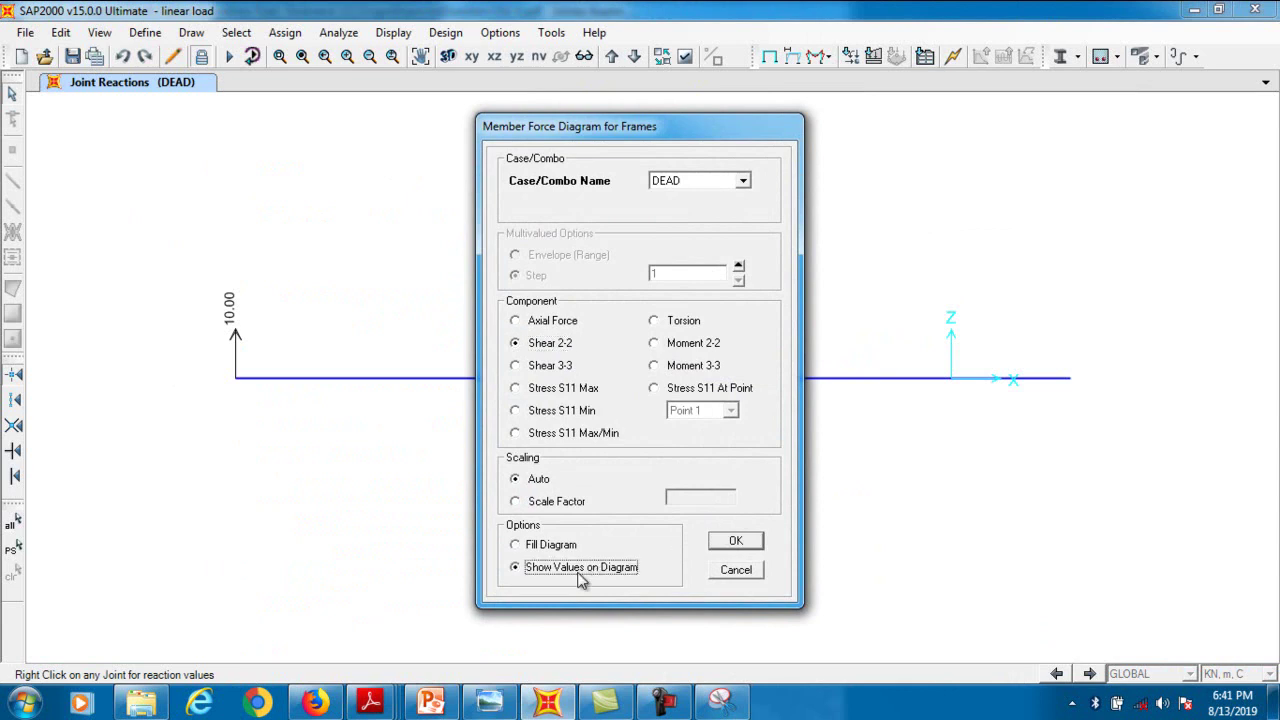
left_click(736, 541)
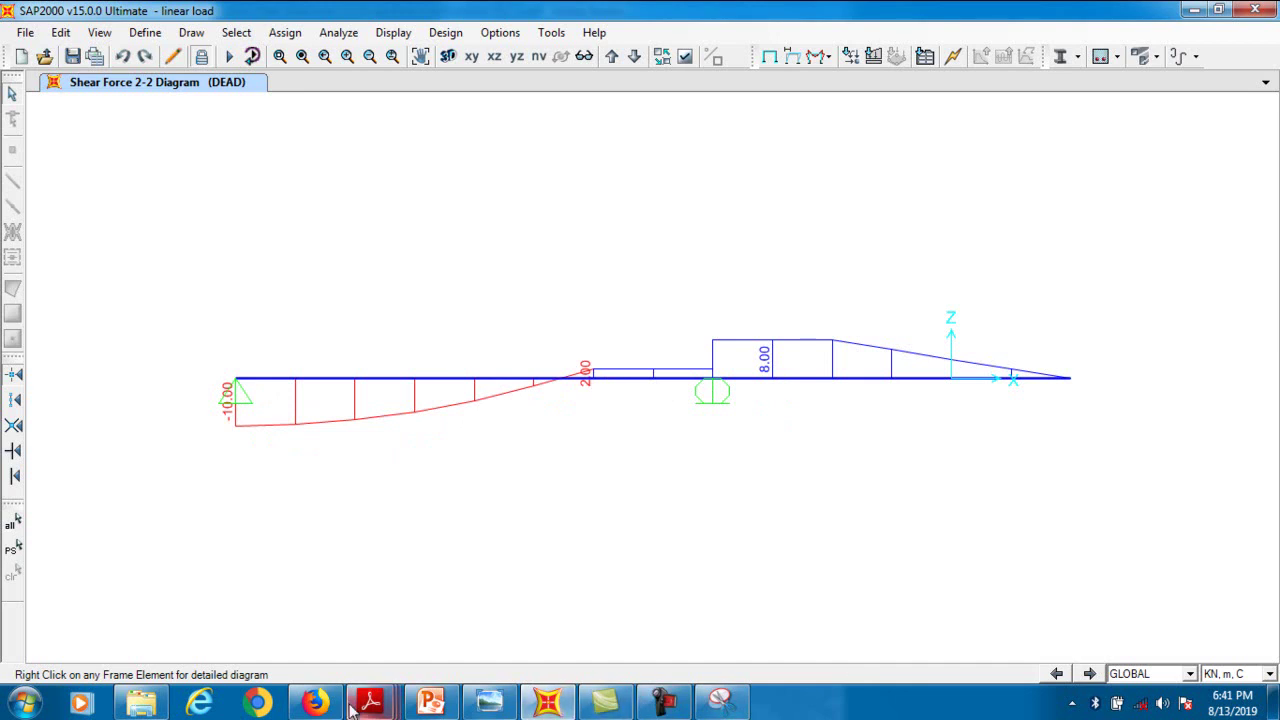
Compare the SAP2000 shear diagram with the given shear diagram in Adobe Reader, then return to SAP2000
mouse_move(370, 705)
left_click(405, 612)
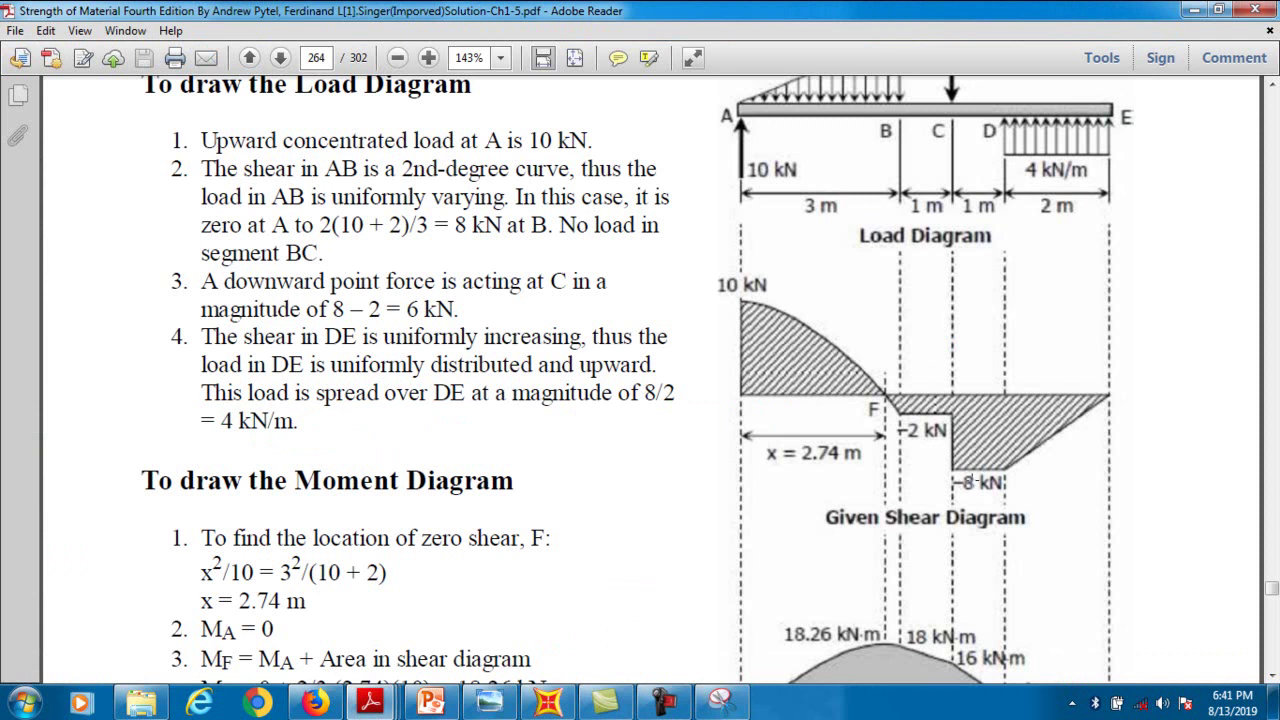
left_click(548, 703)
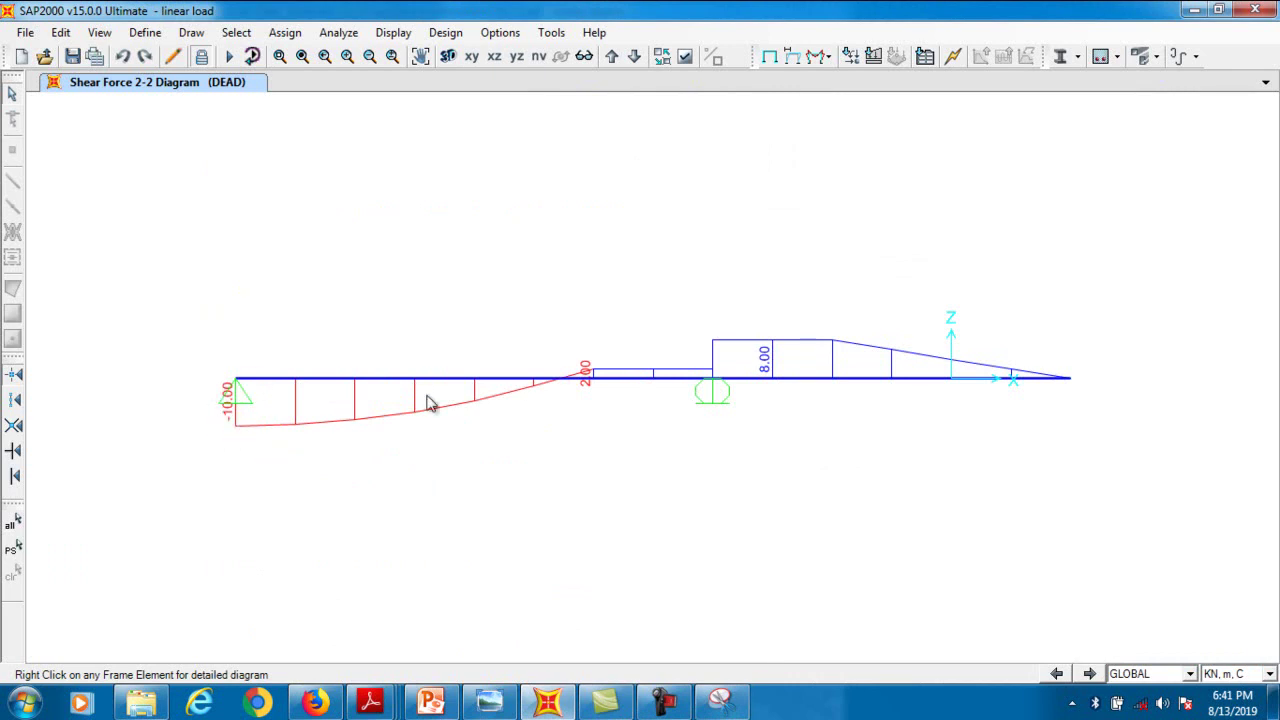
mouse_move(370, 702)
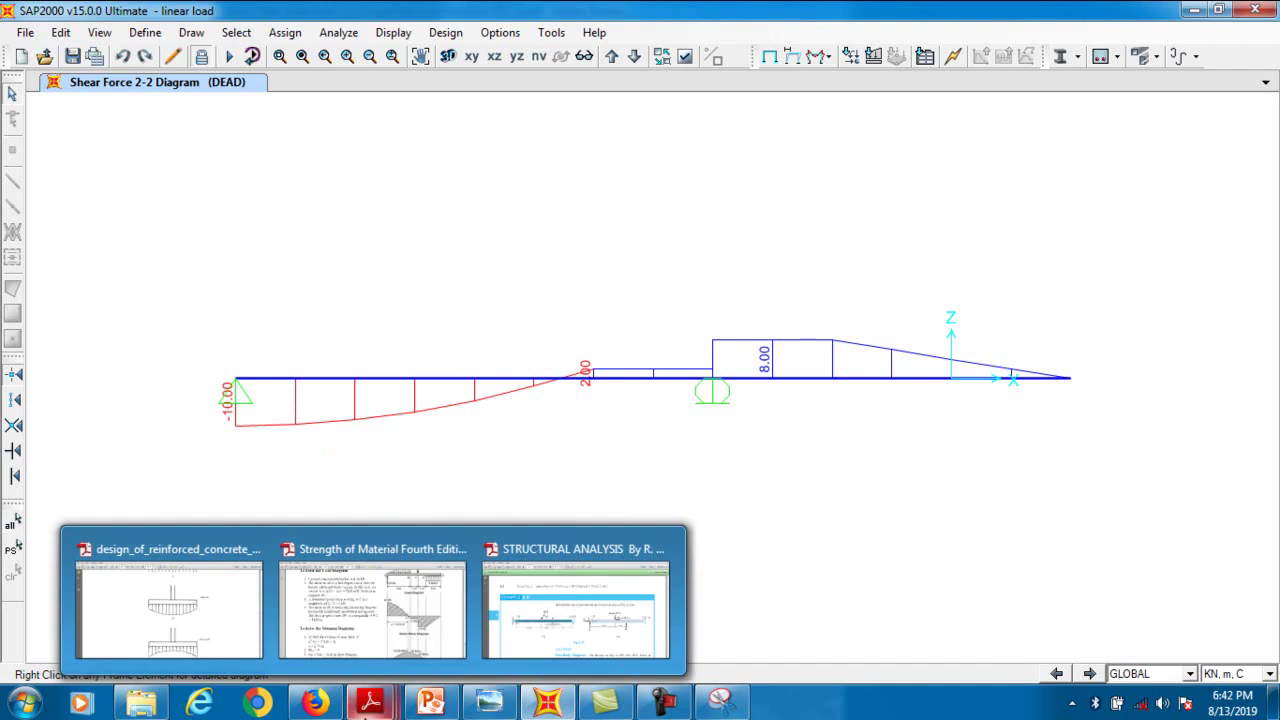
left_click(410, 645)
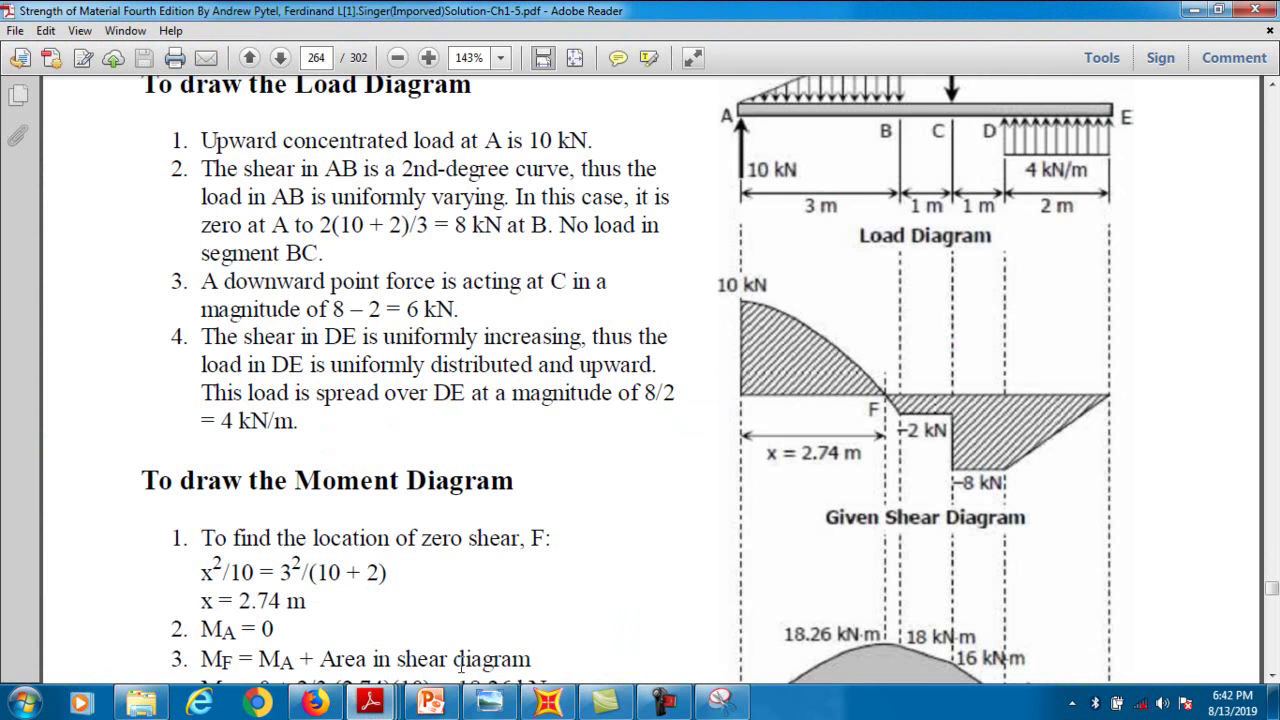
left_click(548, 702)
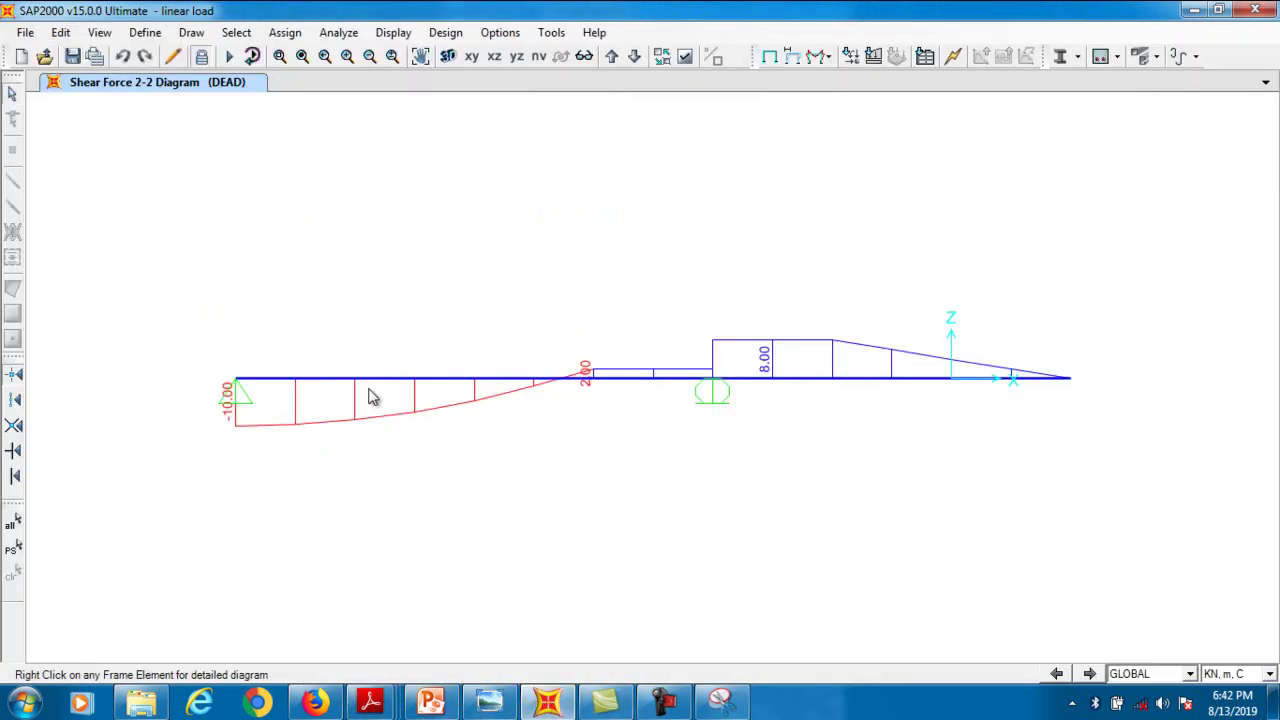
mouse_move(795, 383)
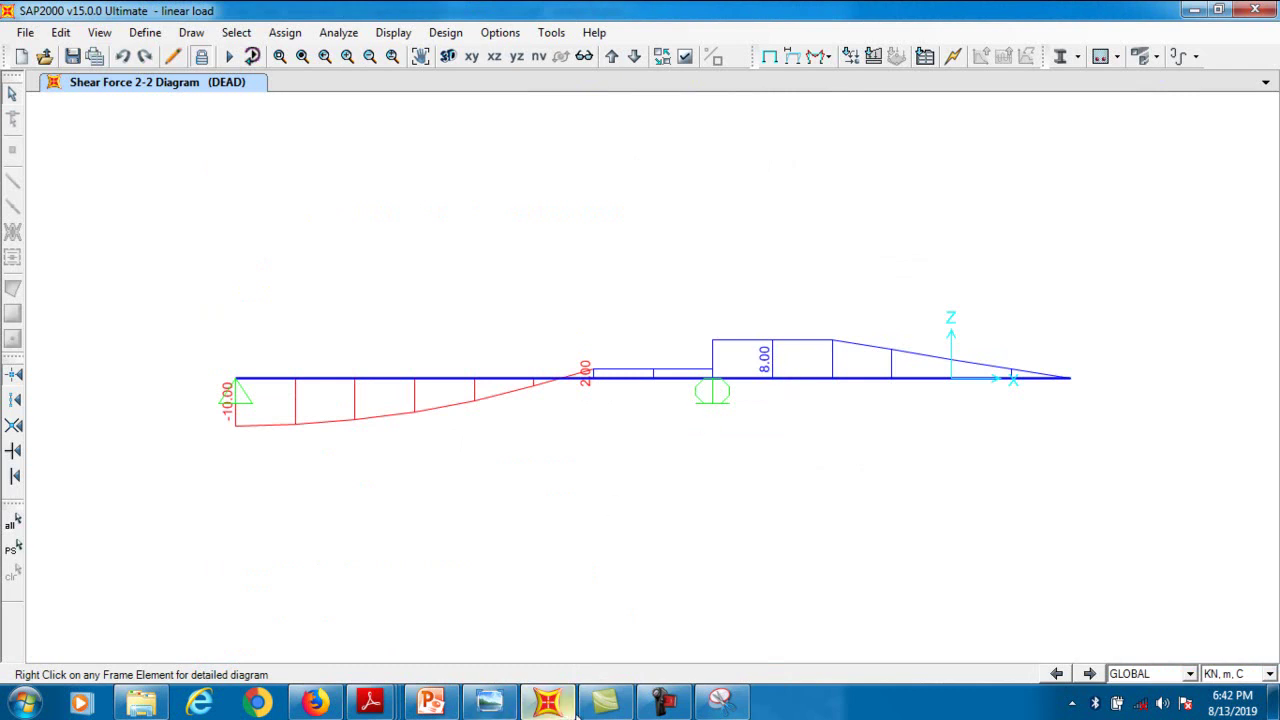
left_click(548, 702)
left_click(548, 702)
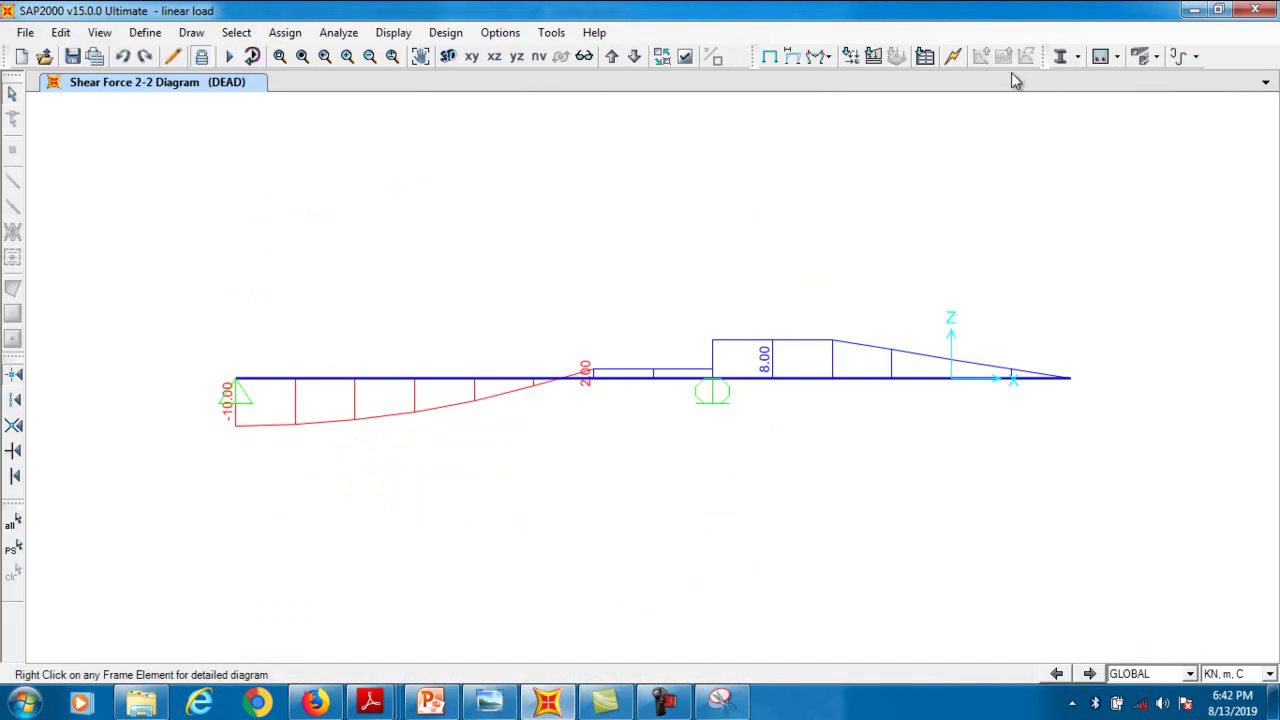
Display the Moment 3-3 diagram for the DEAD case
left_click(826, 58)
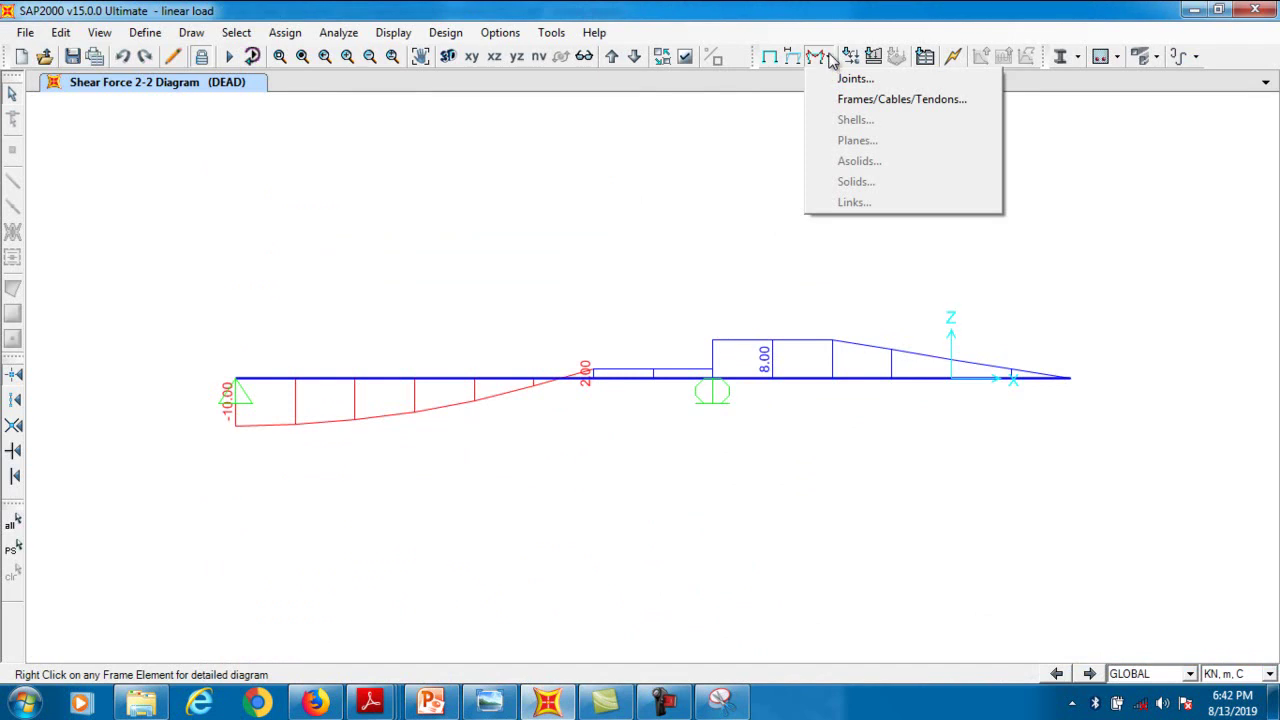
left_click(845, 99)
left_click(693, 366)
left_click(735, 541)
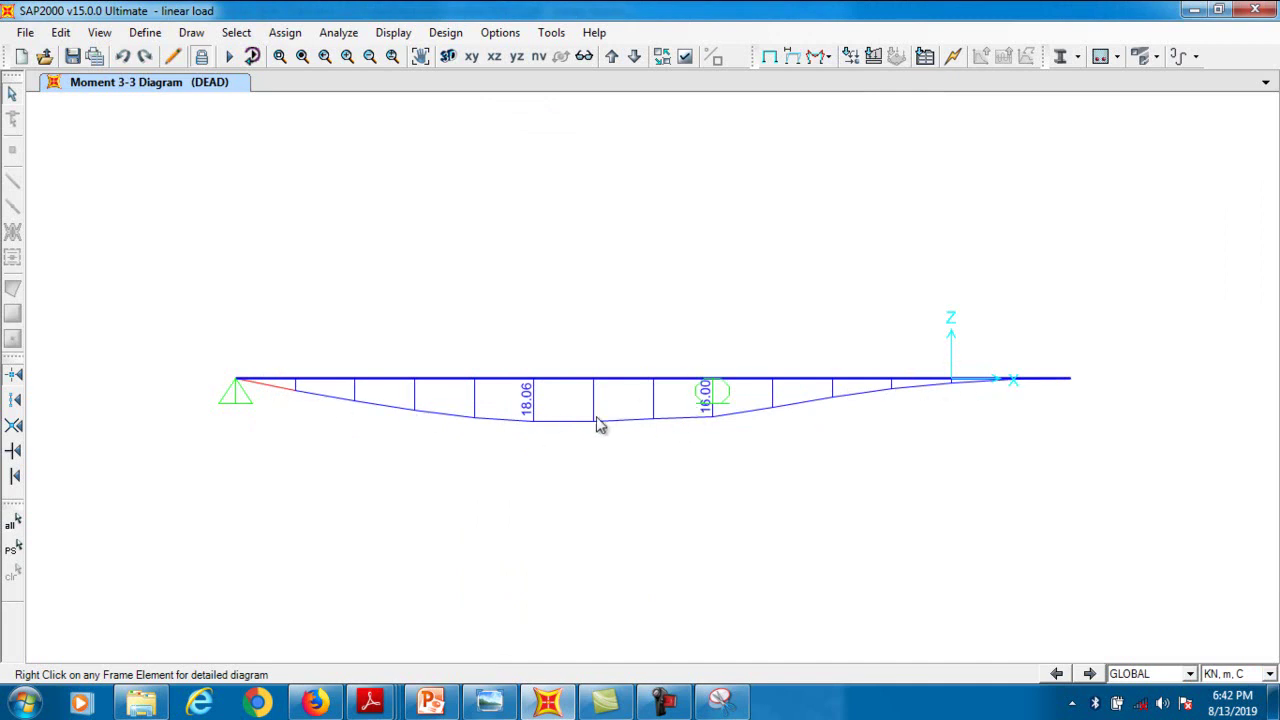
Compare the SAP2000 moment diagram with the moment diagram in Adobe Reader, then review the load diagram there
left_click(370, 703)
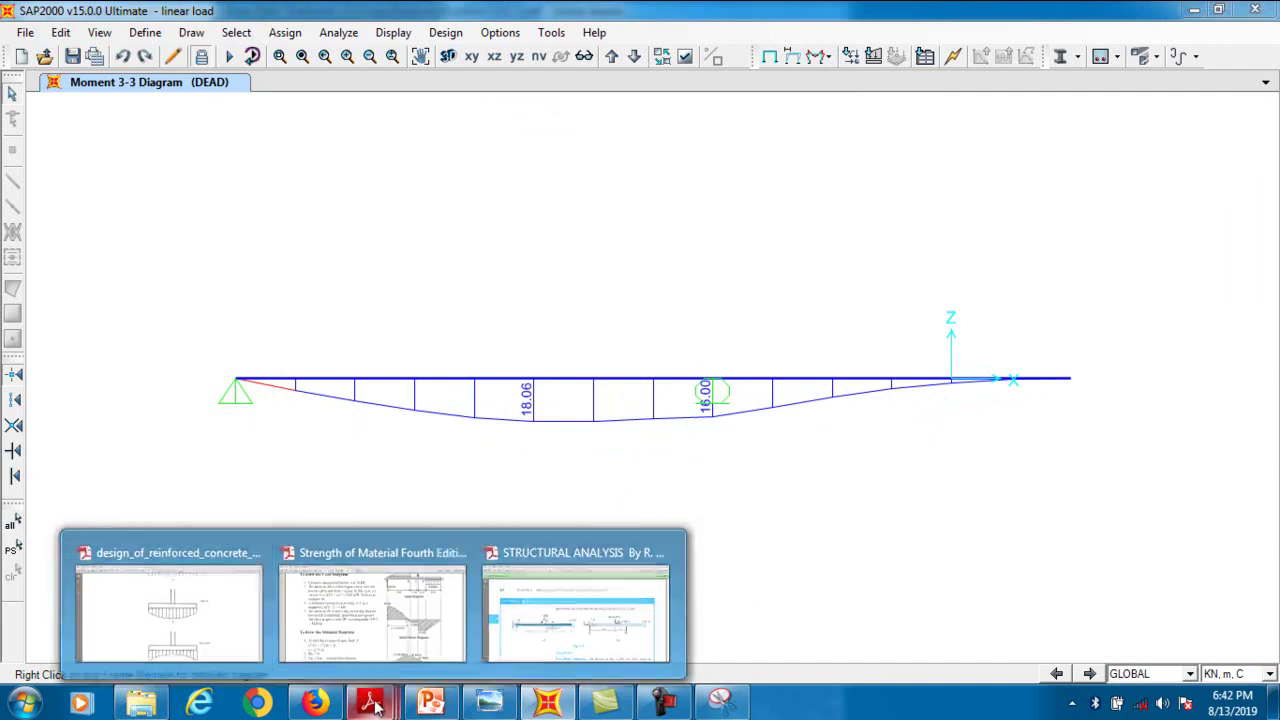
scroll(733, 535, "down", 5)
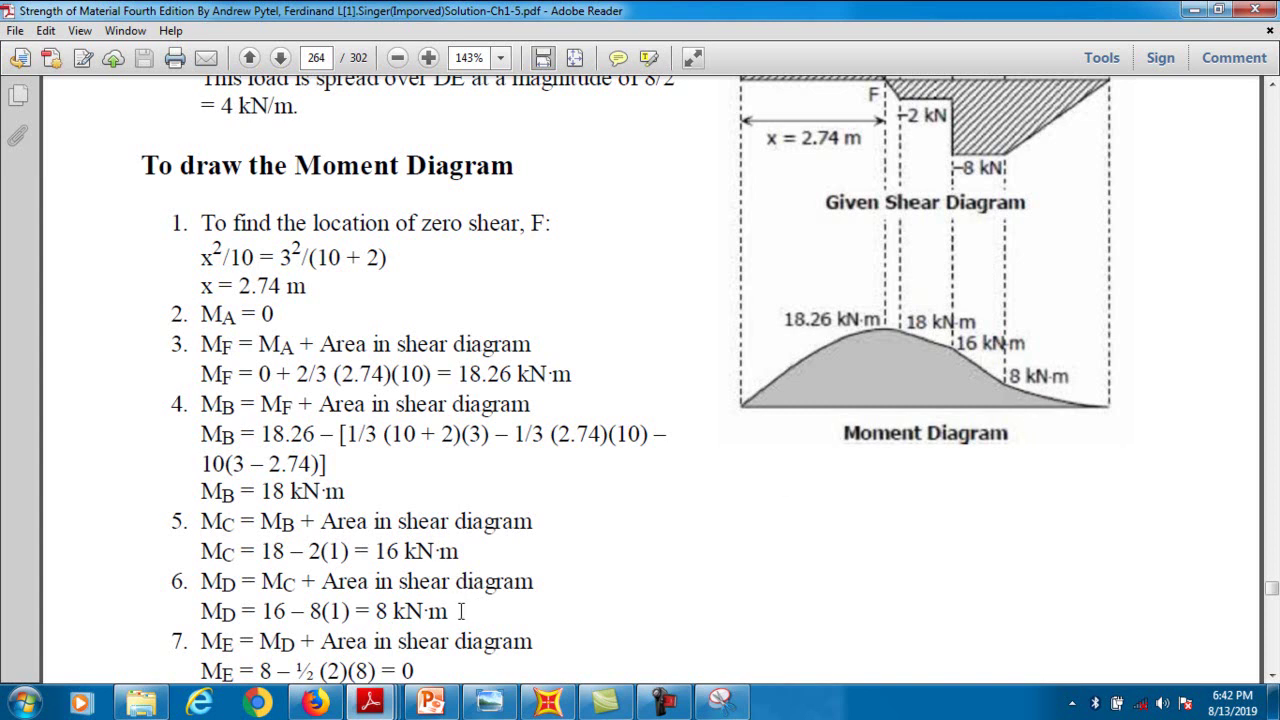
left_click(547, 703)
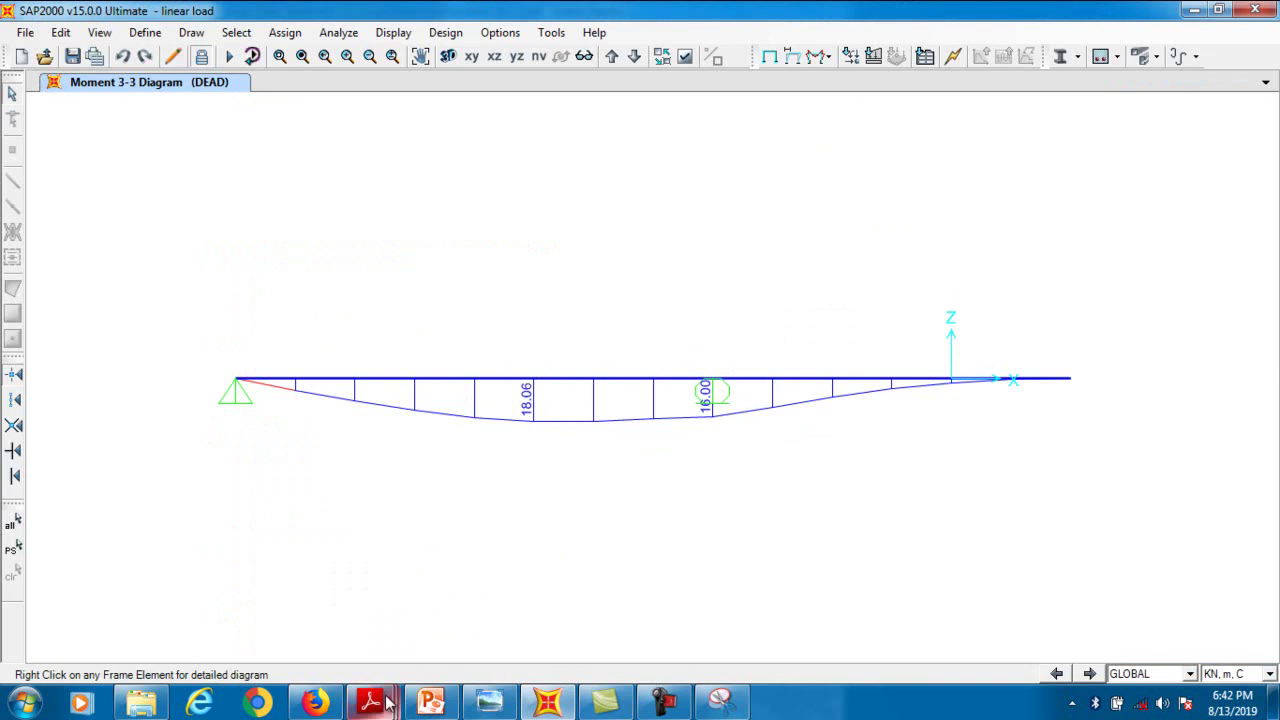
mouse_move(378, 706)
left_click(372, 600)
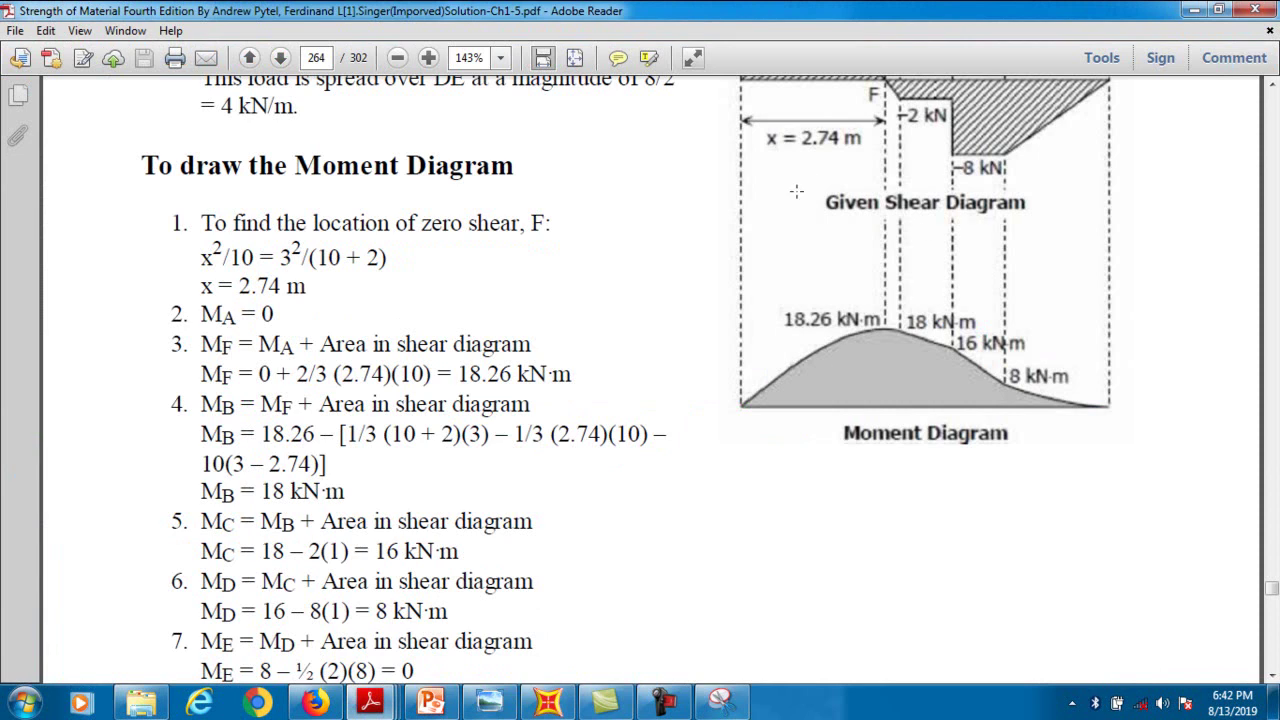
scroll(797, 168, "up", 5)
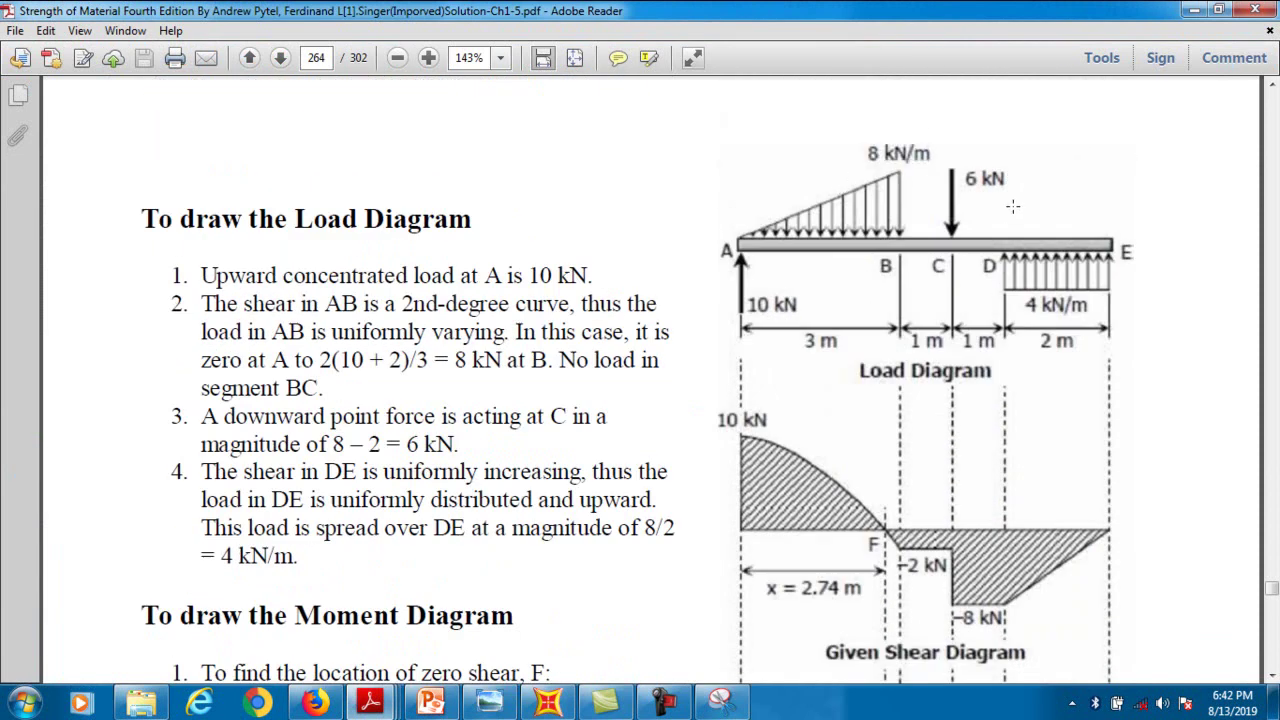